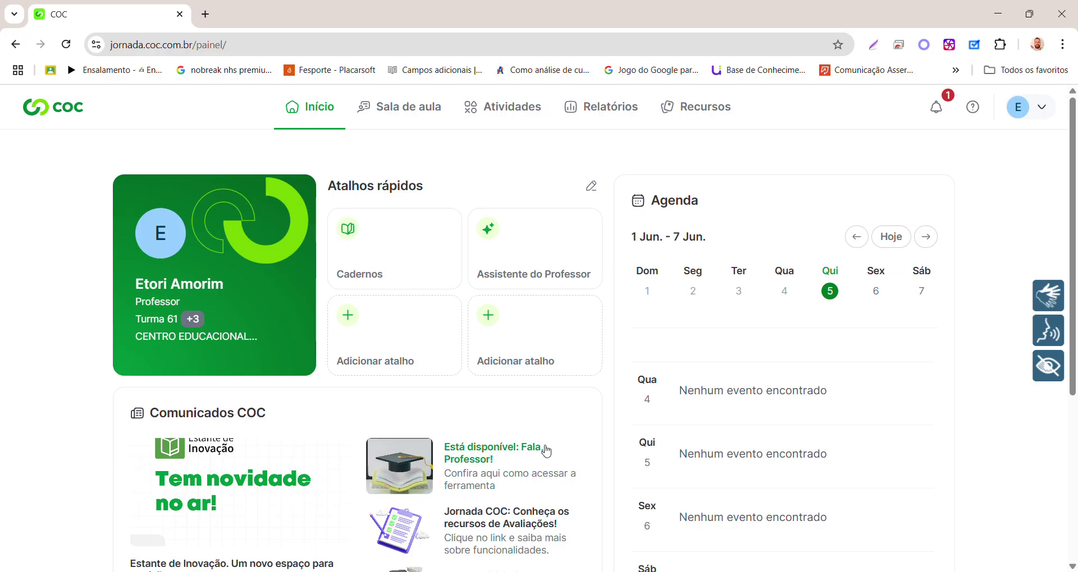
- Start a new exam from the Avaliações escolares area of the activities
click(513, 106)
click(434, 163)
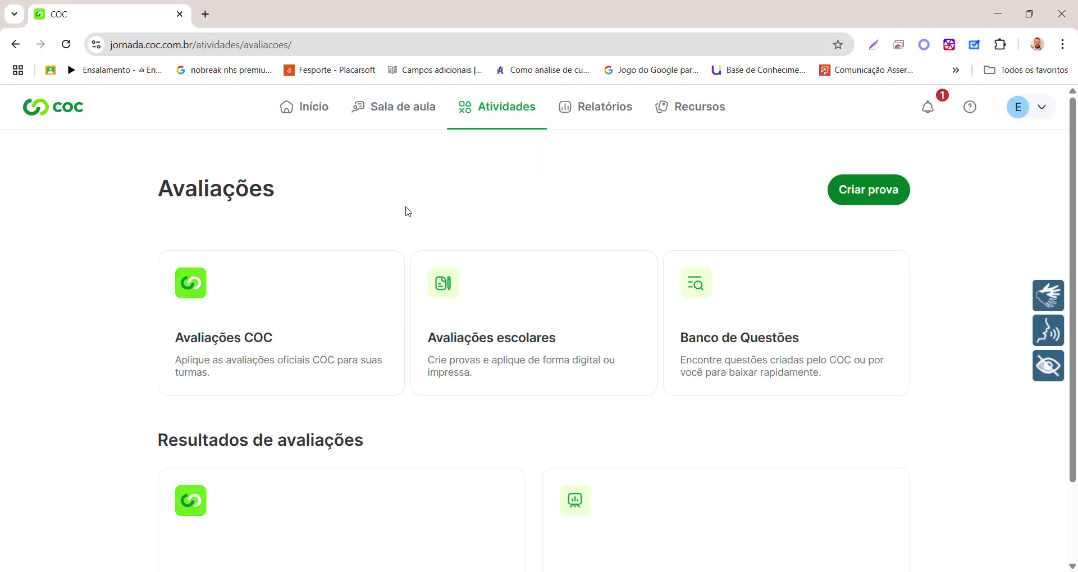
click(498, 351)
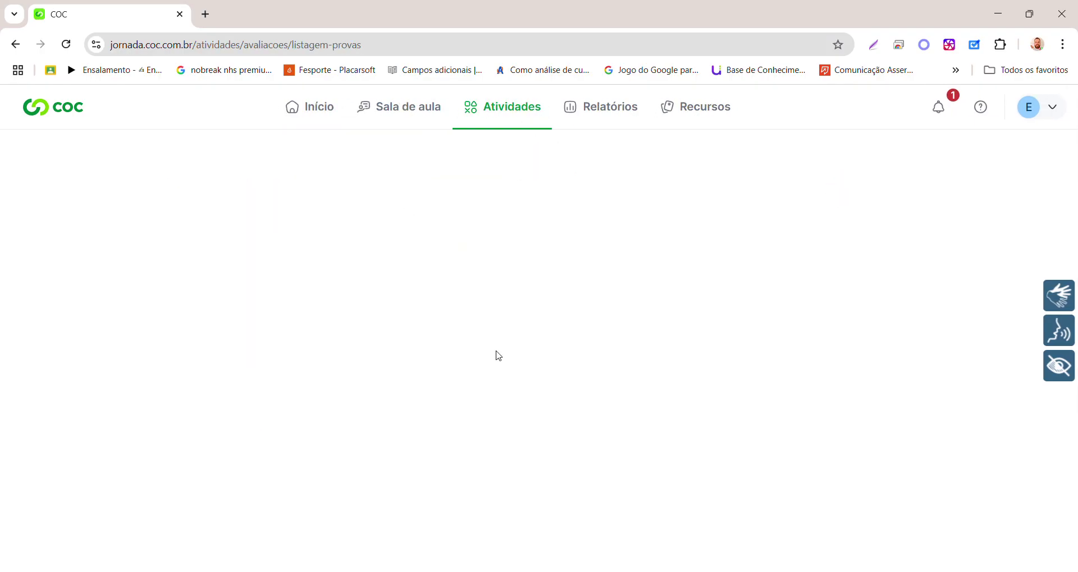
scroll(498, 352, down, 2)
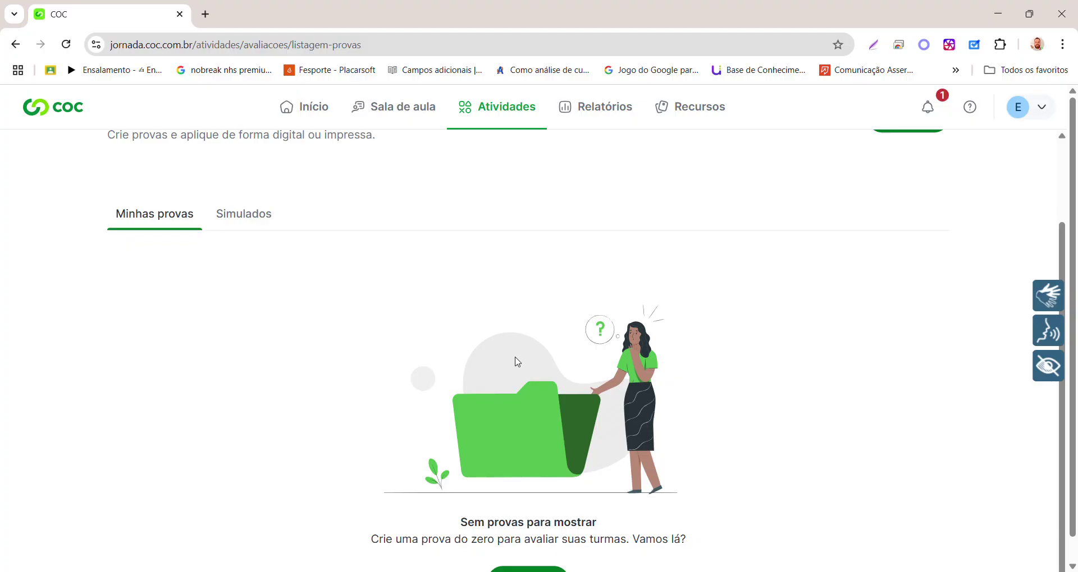
scroll(538, 437, up, 2)
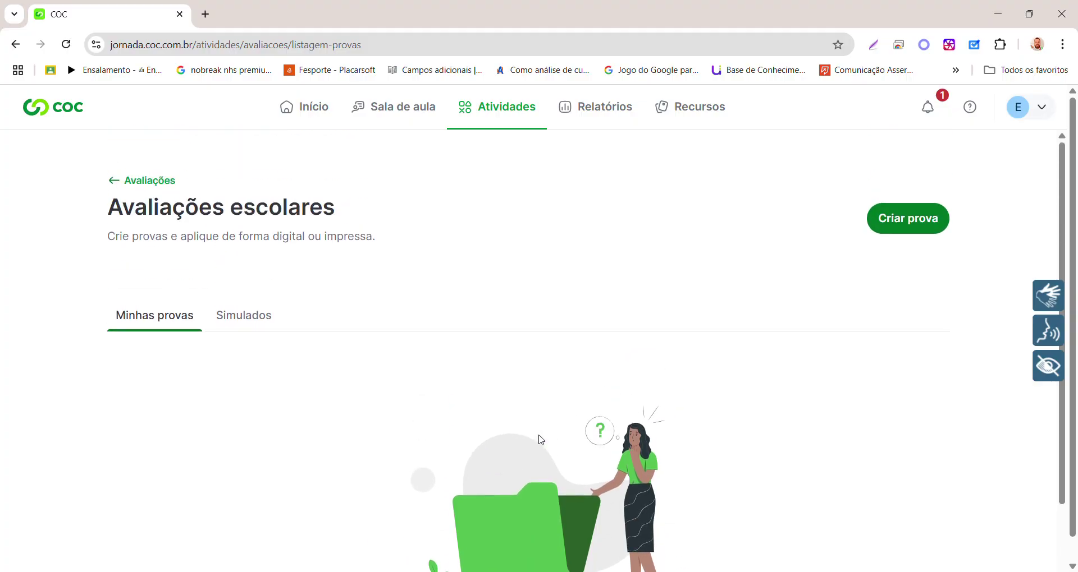
click(908, 227)
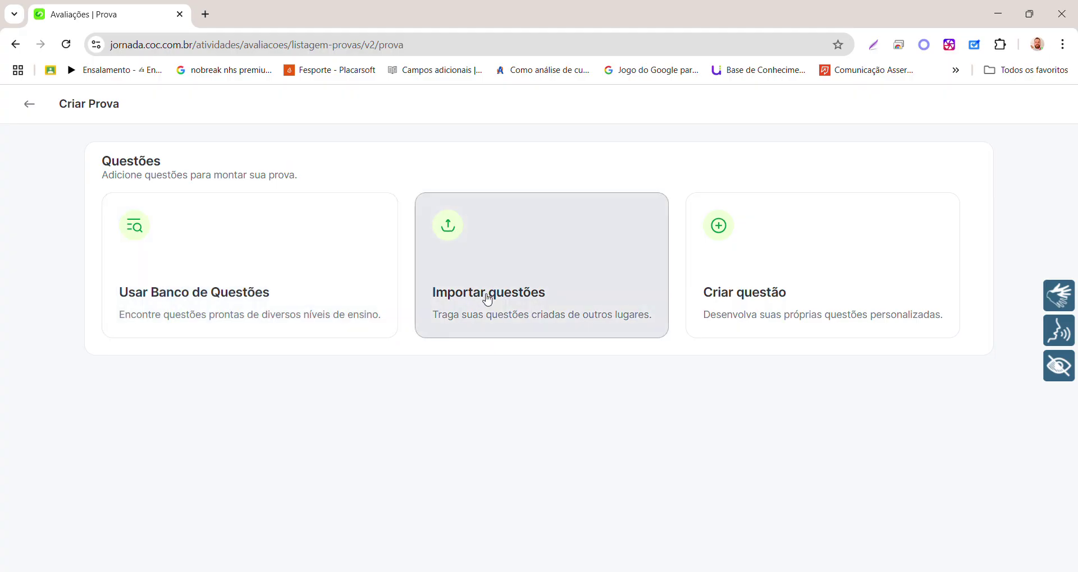
- Examine the question import options and the new question form, and return to the exam creation page
click(488, 301)
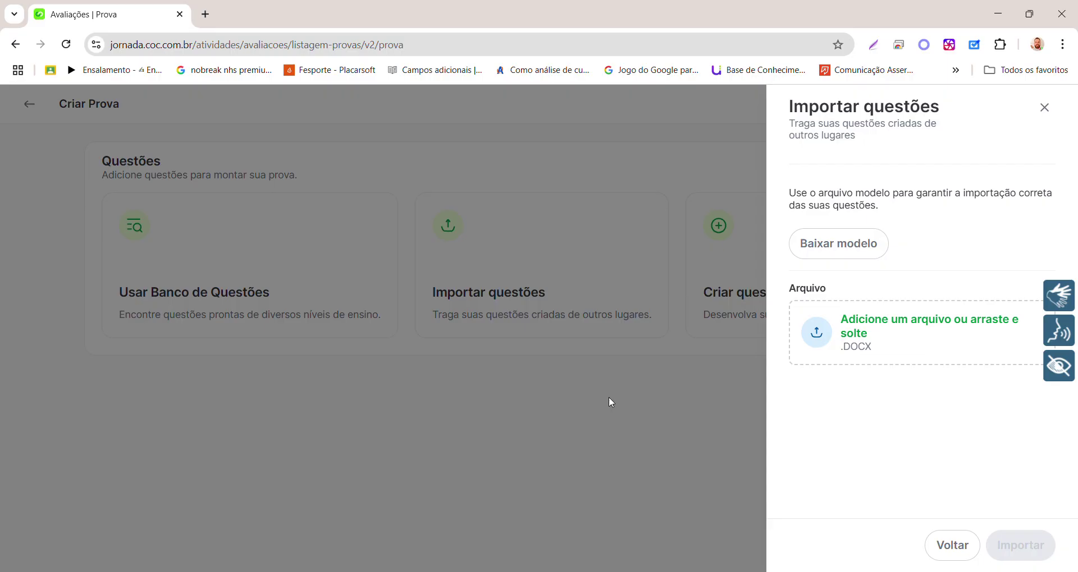
click(649, 403)
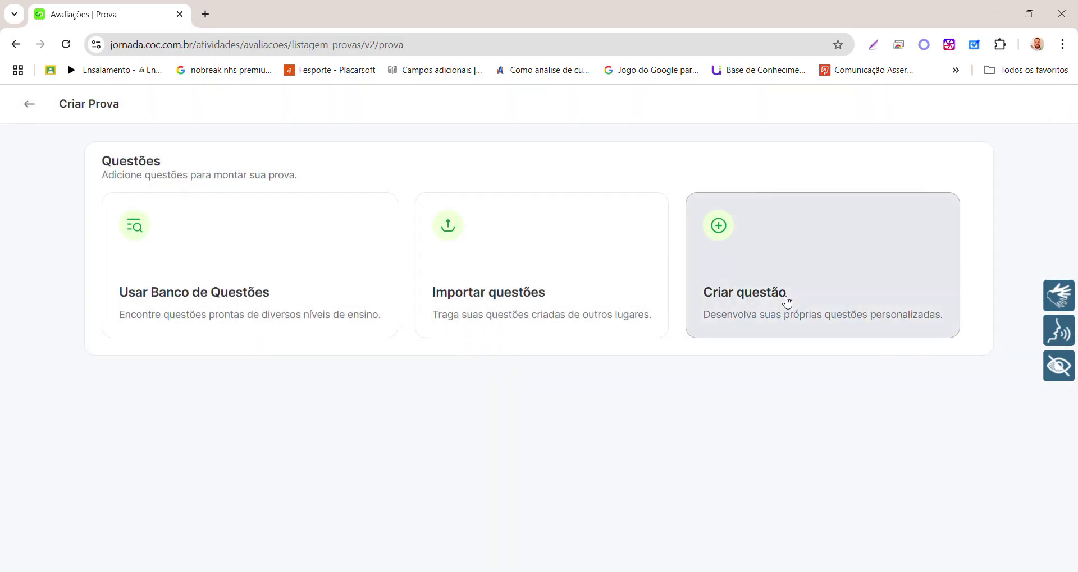
click(783, 299)
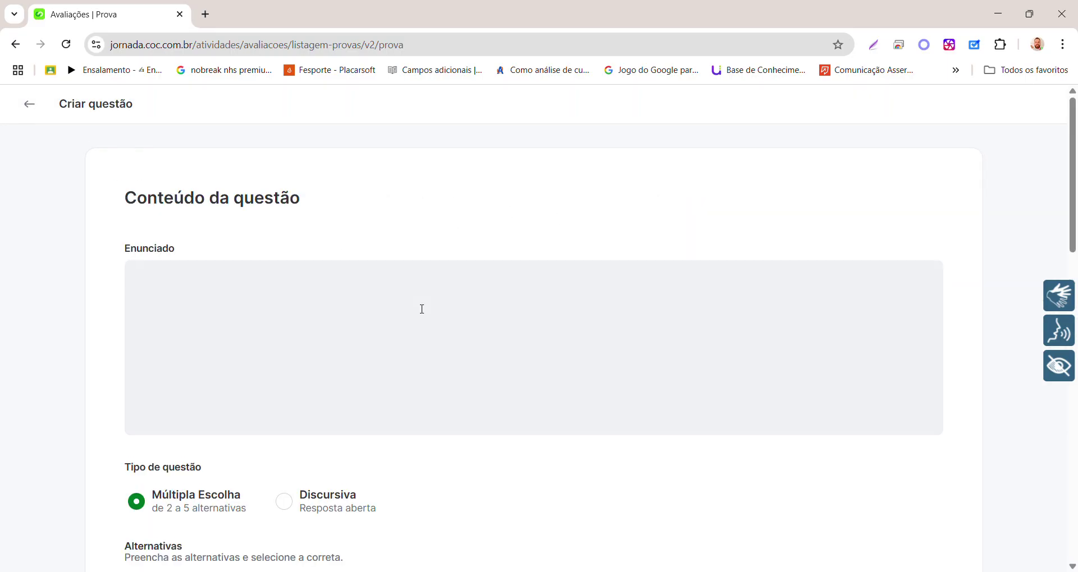
scroll(387, 366, down, 3)
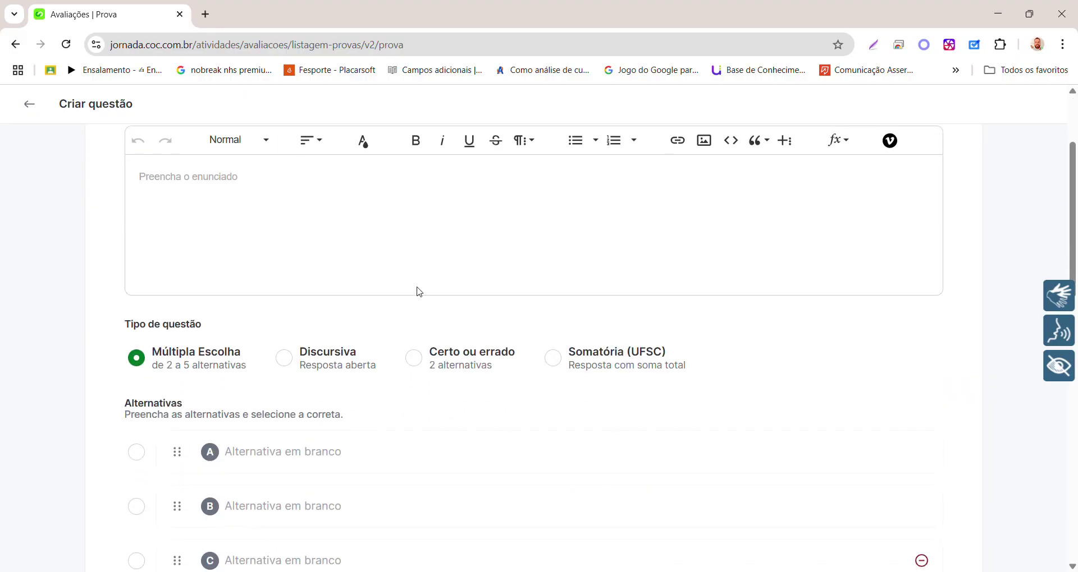
scroll(418, 292, up, 3)
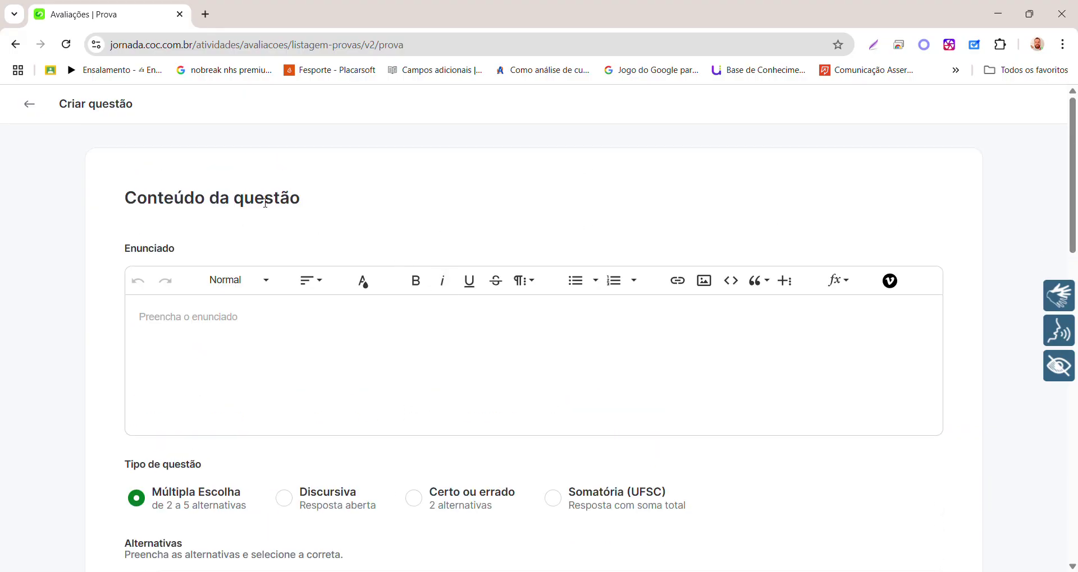
click(31, 107)
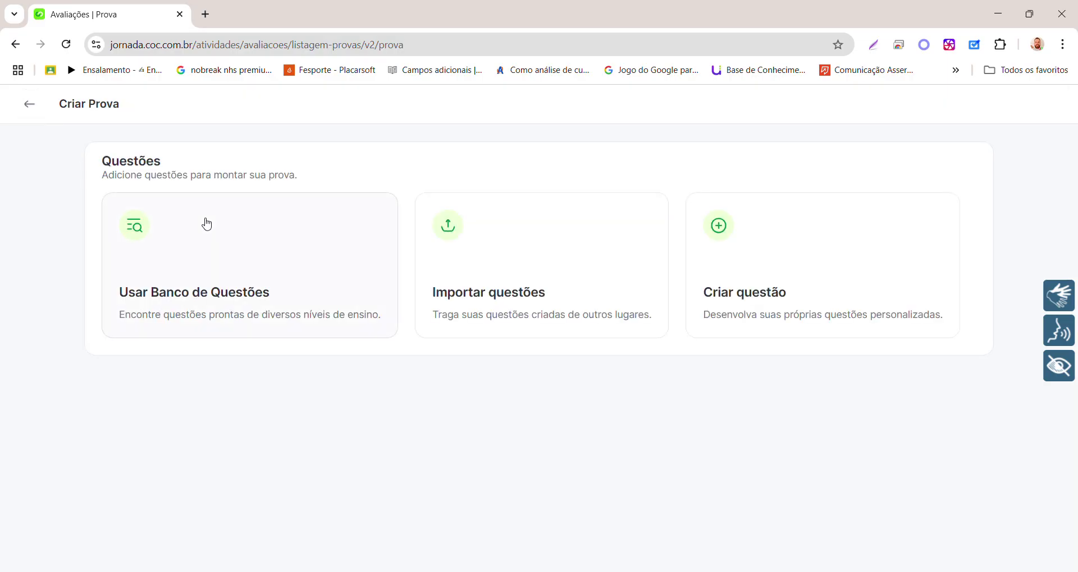
- Open the question bank and filter it to COC questions for Anos Finais, 6º Ano
click(222, 210)
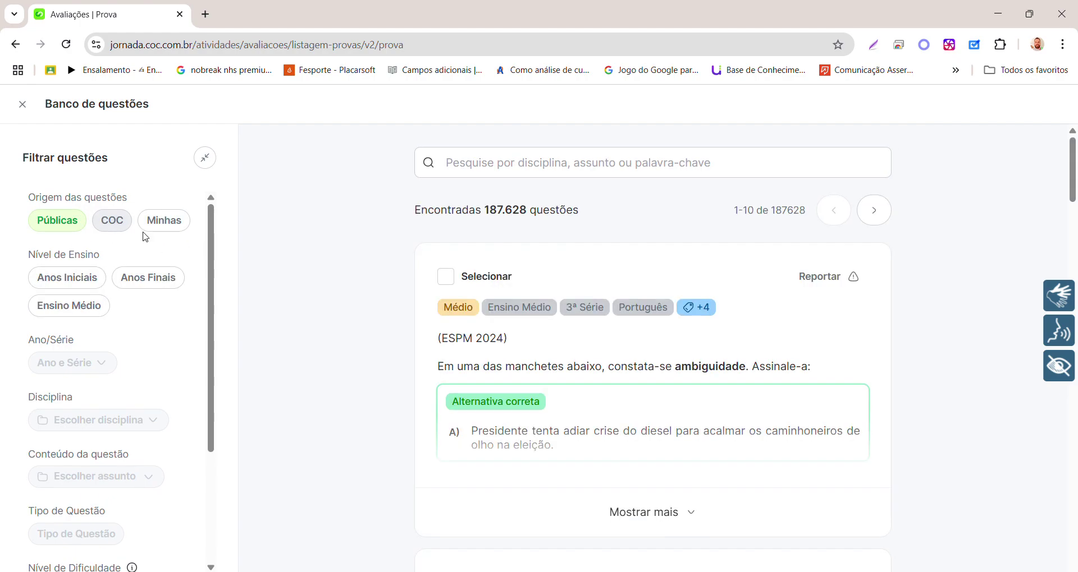
click(114, 230)
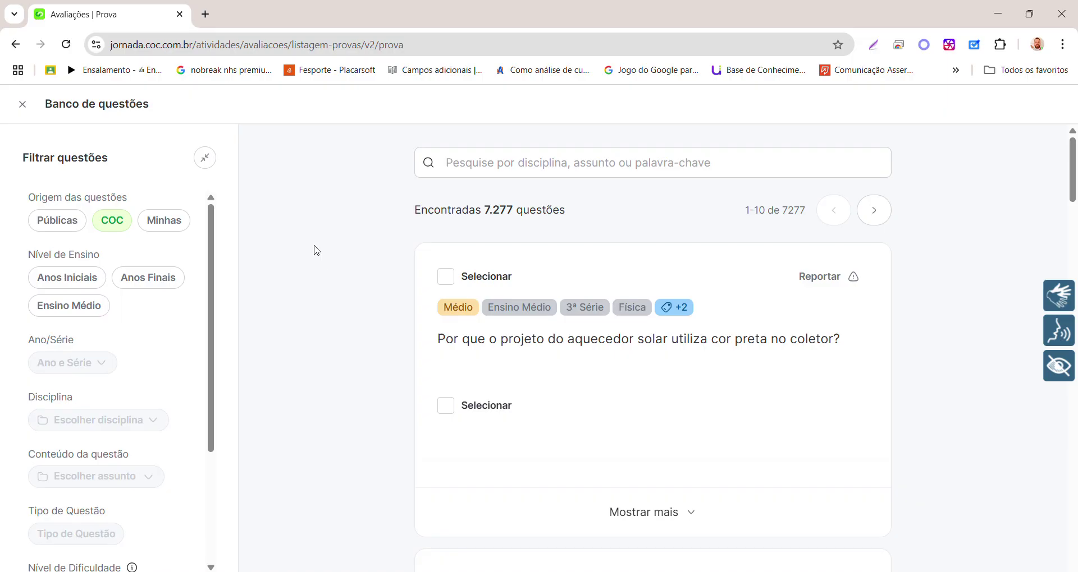
click(161, 282)
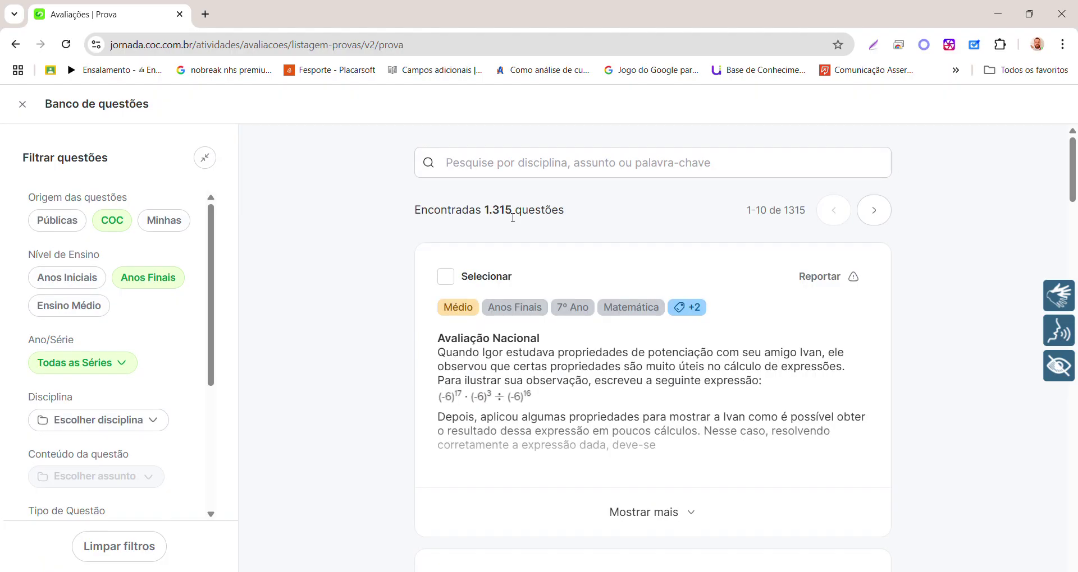
click(129, 366)
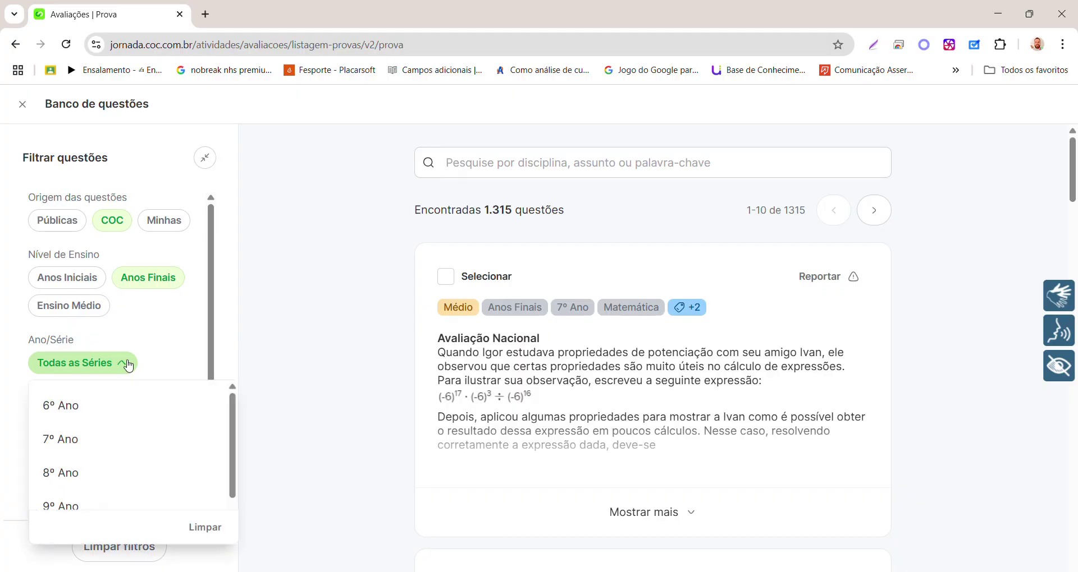
click(99, 409)
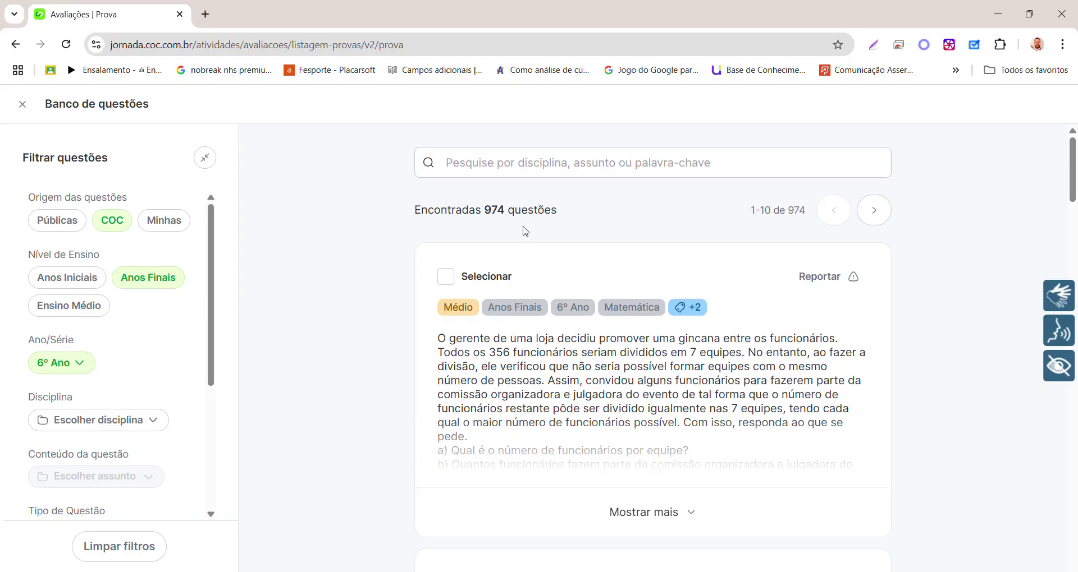
- Search the filtered question bank for "Logos"
click(540, 165)
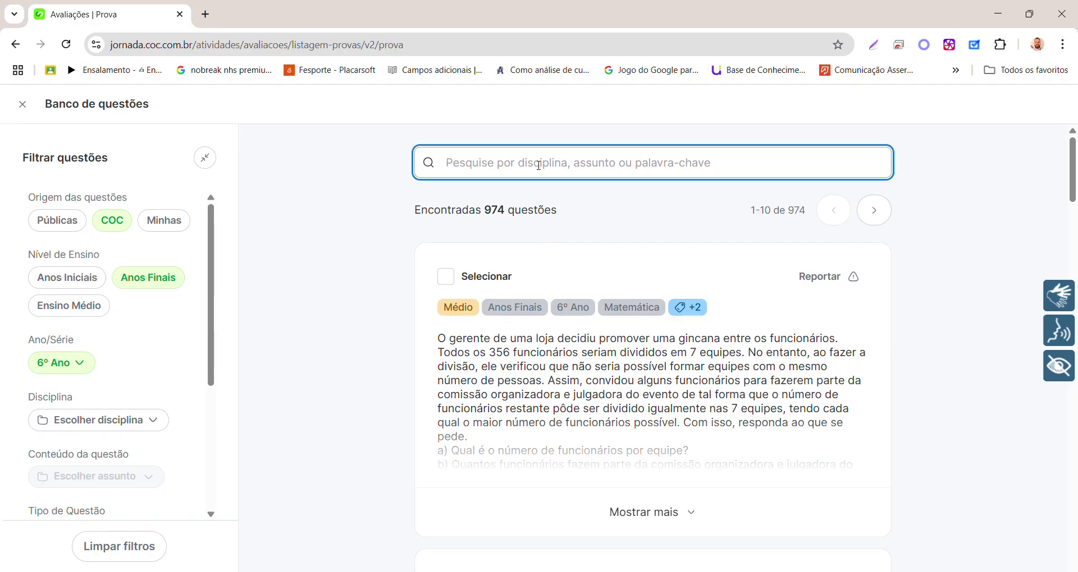
text(Logos)
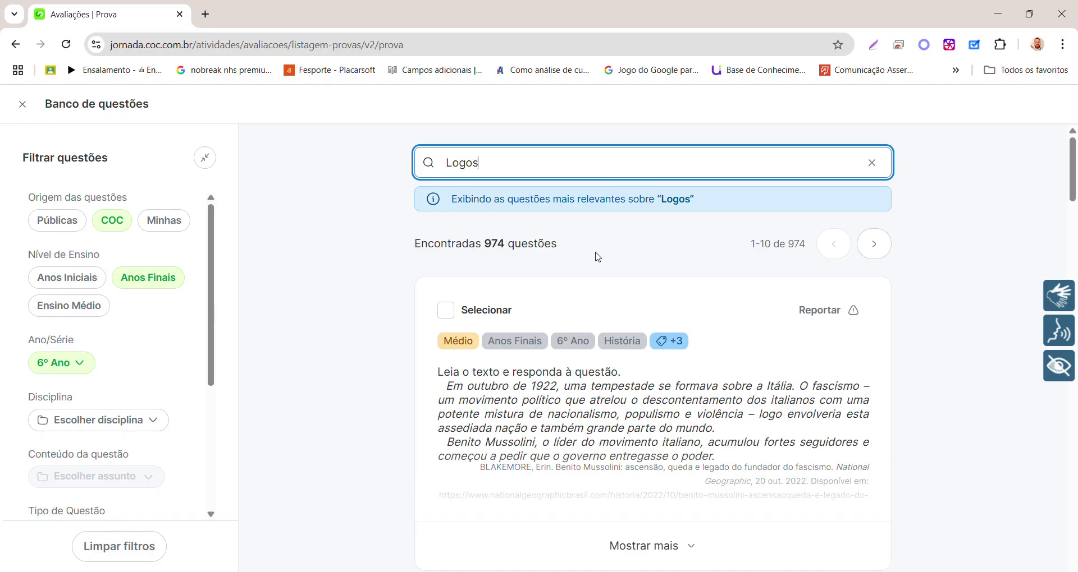
- Select the first ten questions in the search results and add them to the exam draft
scroll(536, 286, down, 1)
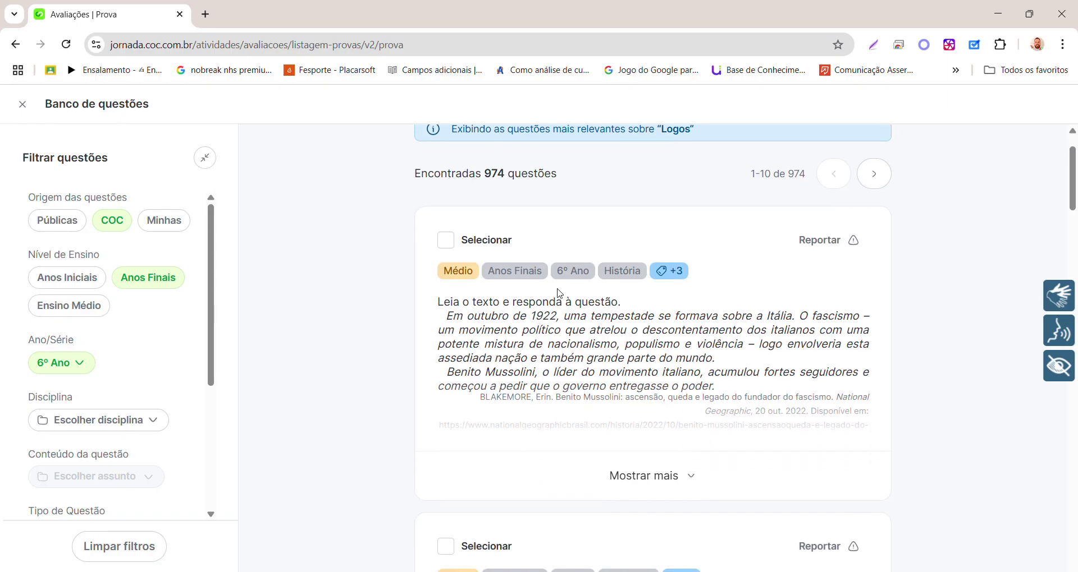
click(451, 244)
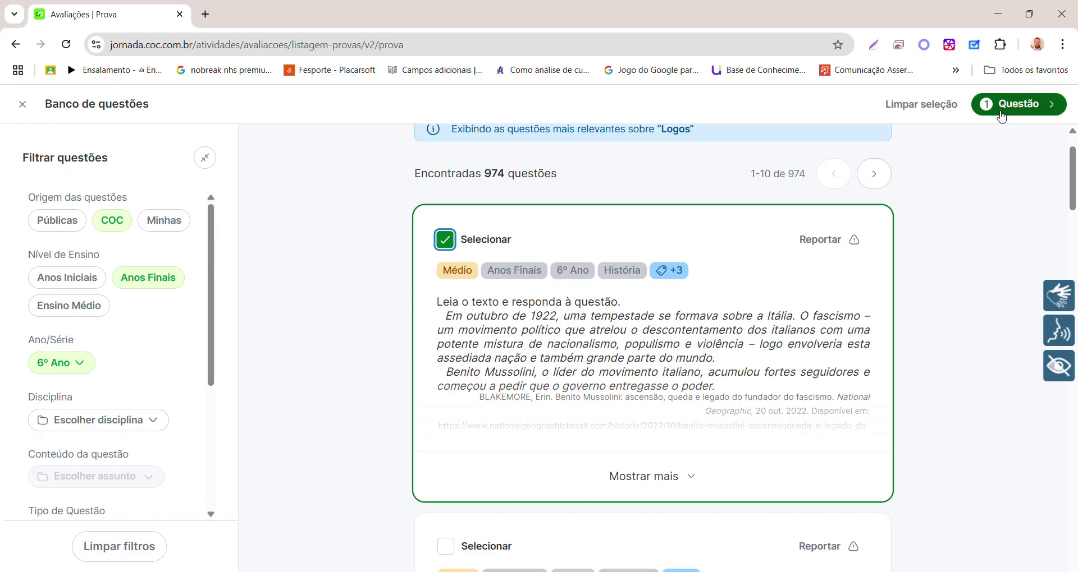
scroll(464, 351, down, 4)
click(446, 337)
scroll(521, 393, down, 5)
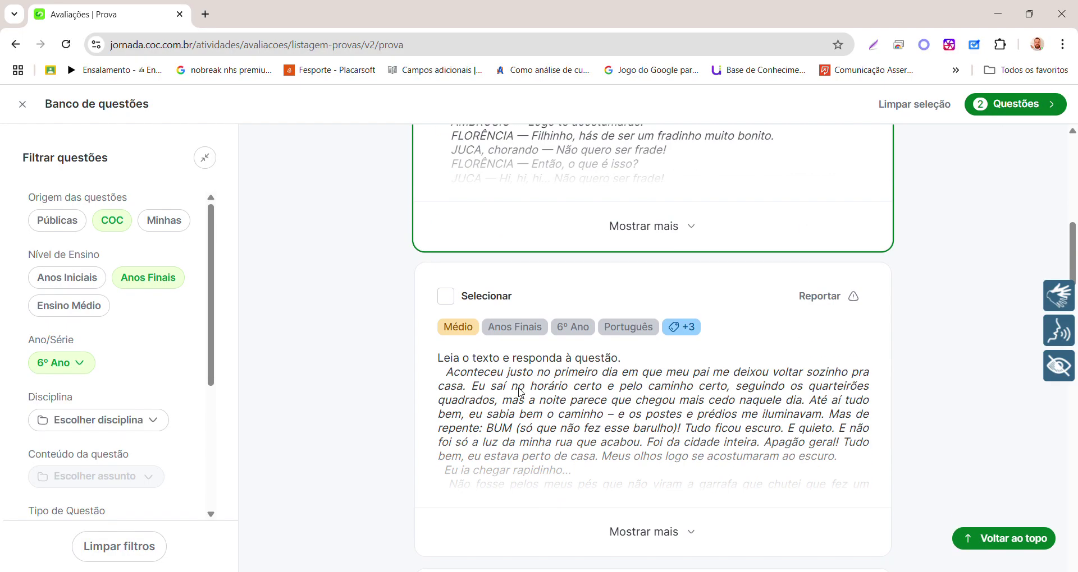
click(446, 296)
scroll(449, 314, down, 4)
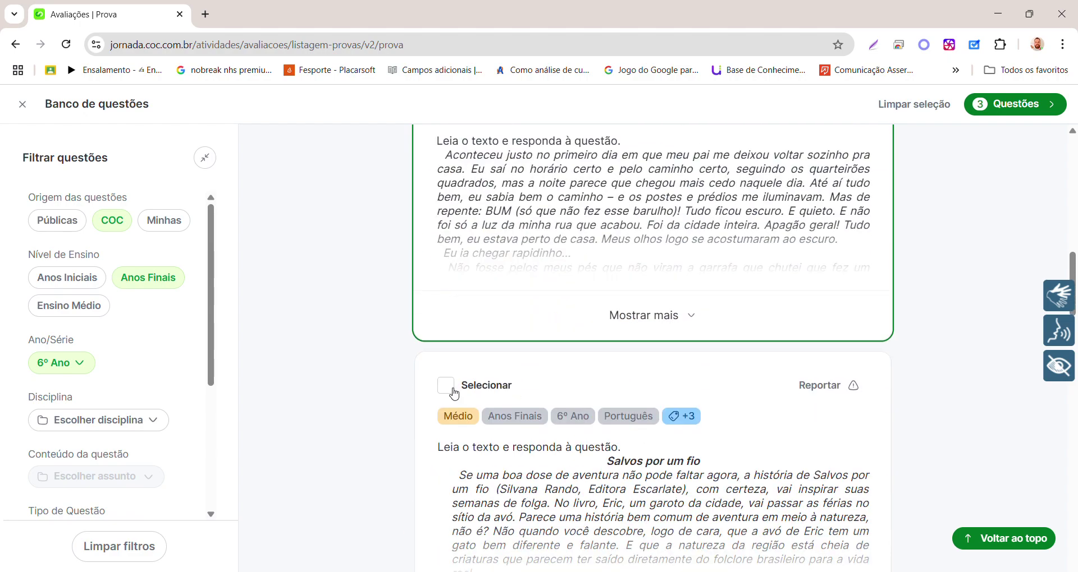
click(455, 393)
scroll(580, 446, down, 4)
click(449, 481)
scroll(574, 433, down, 1)
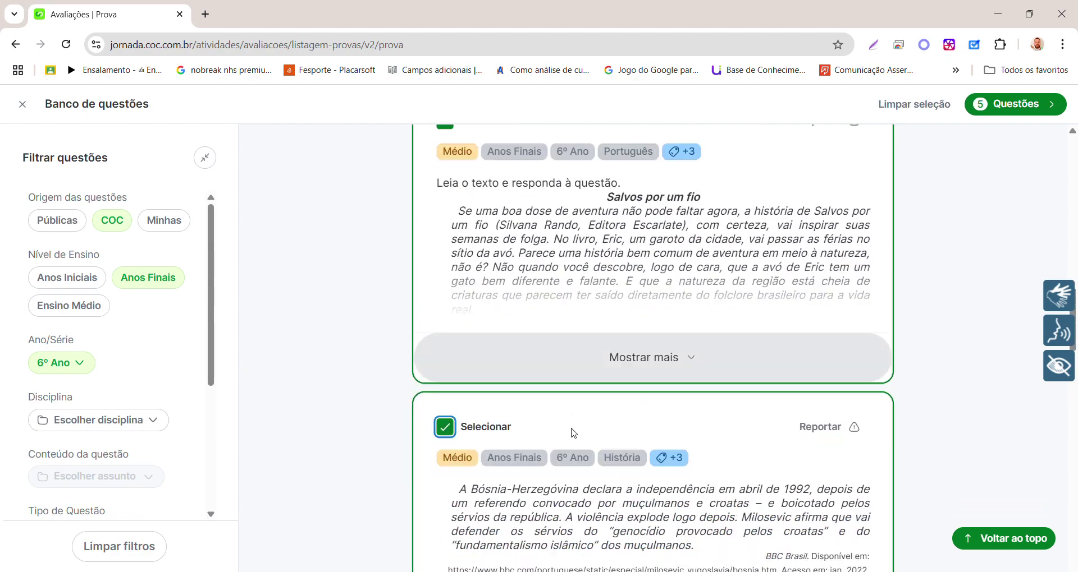
scroll(575, 433, down, 8)
click(447, 294)
scroll(595, 418, down, 1)
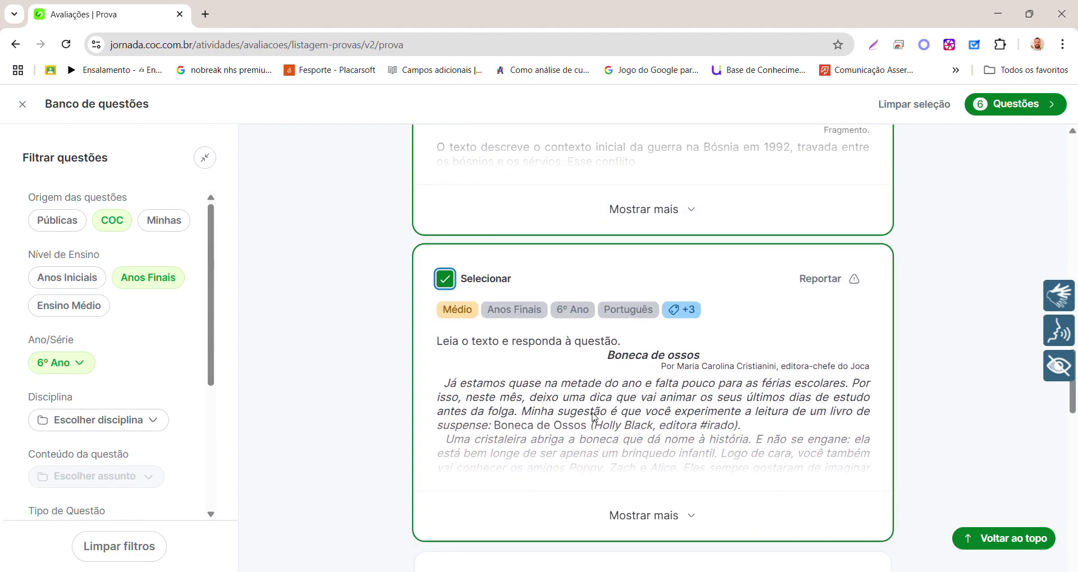
scroll(595, 418, down, 5)
click(445, 316)
scroll(587, 410, down, 5)
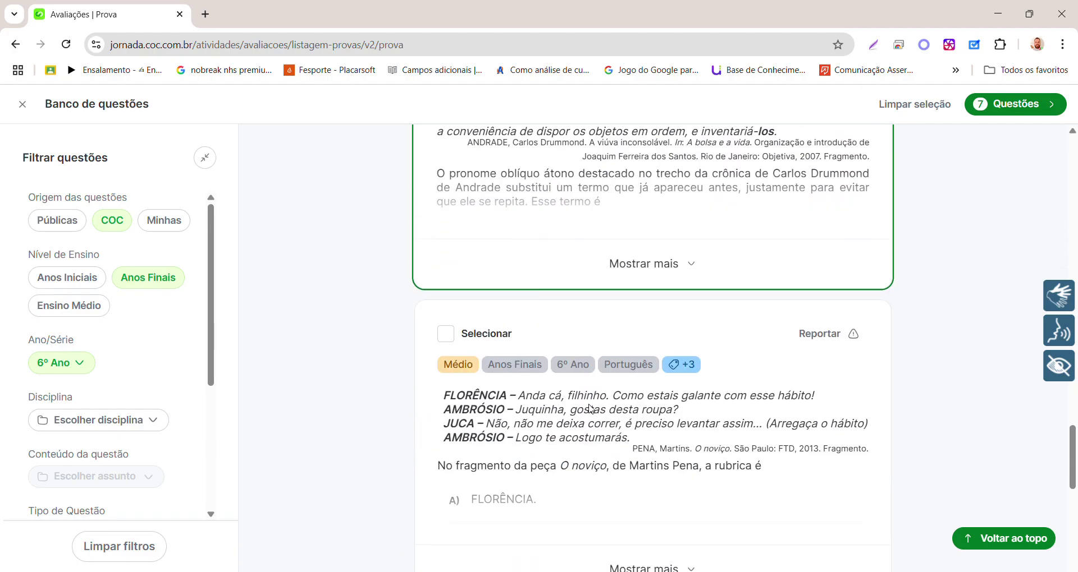
click(446, 334)
scroll(583, 409, down, 5)
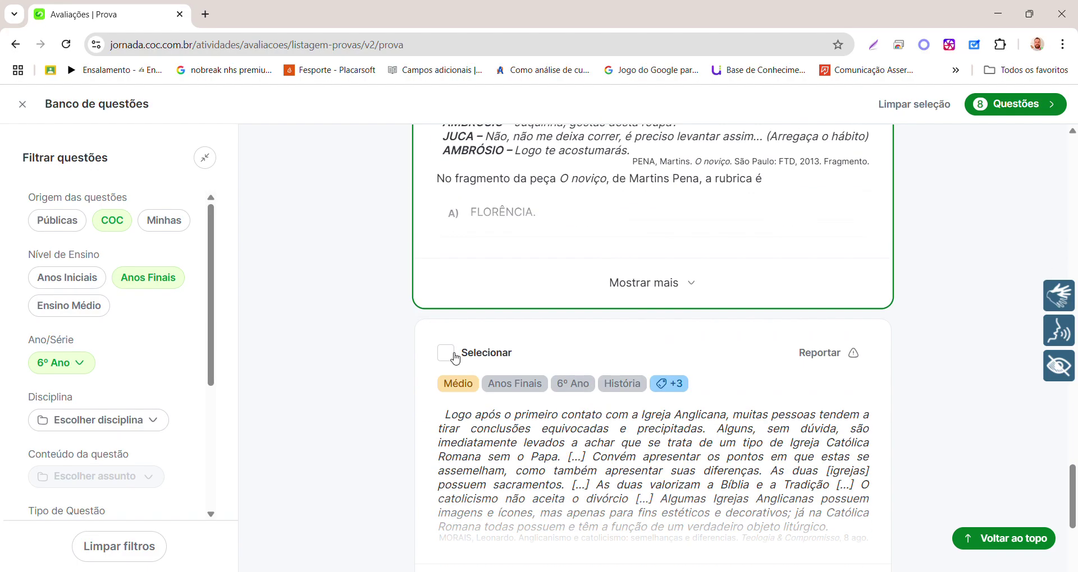
click(454, 357)
scroll(452, 404, down, 4)
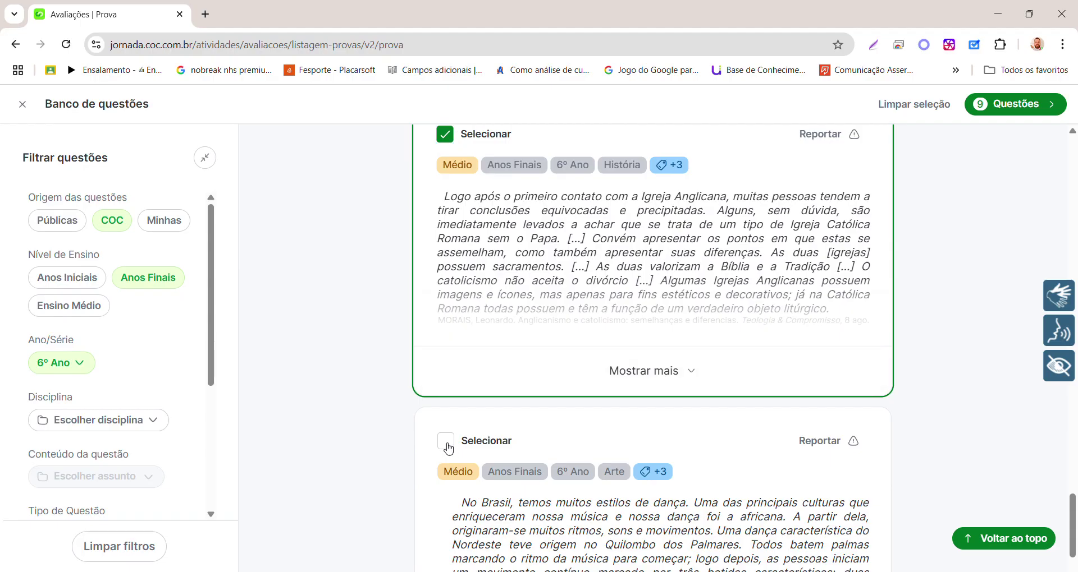
click(447, 443)
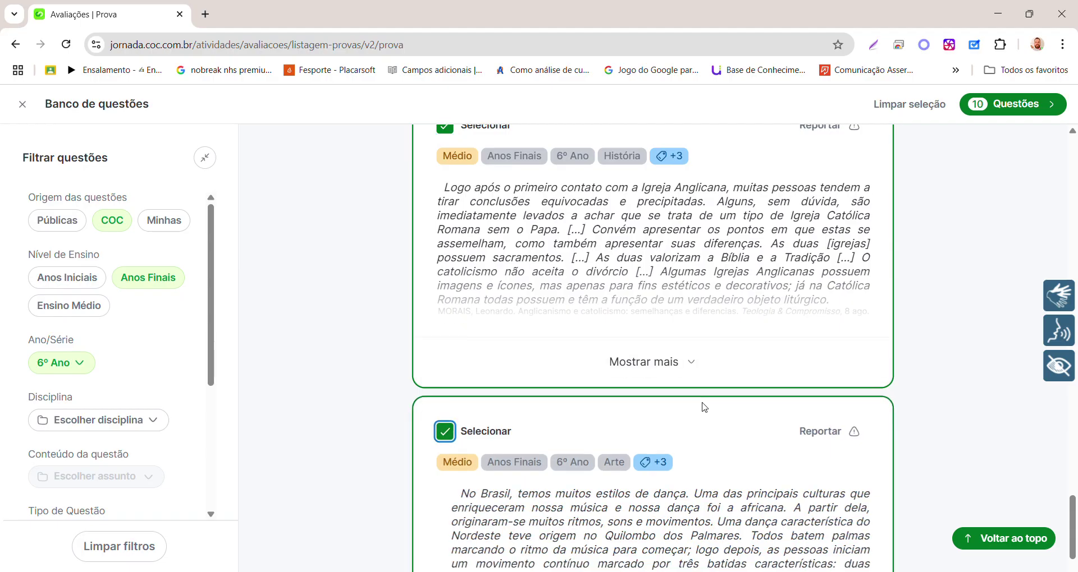
scroll(704, 407, up, 15)
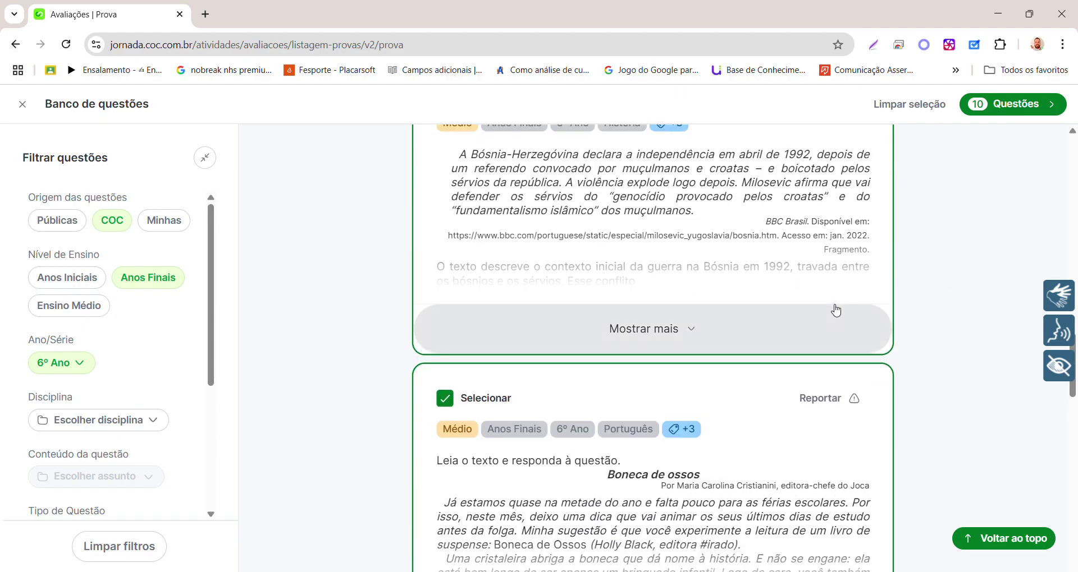
click(998, 107)
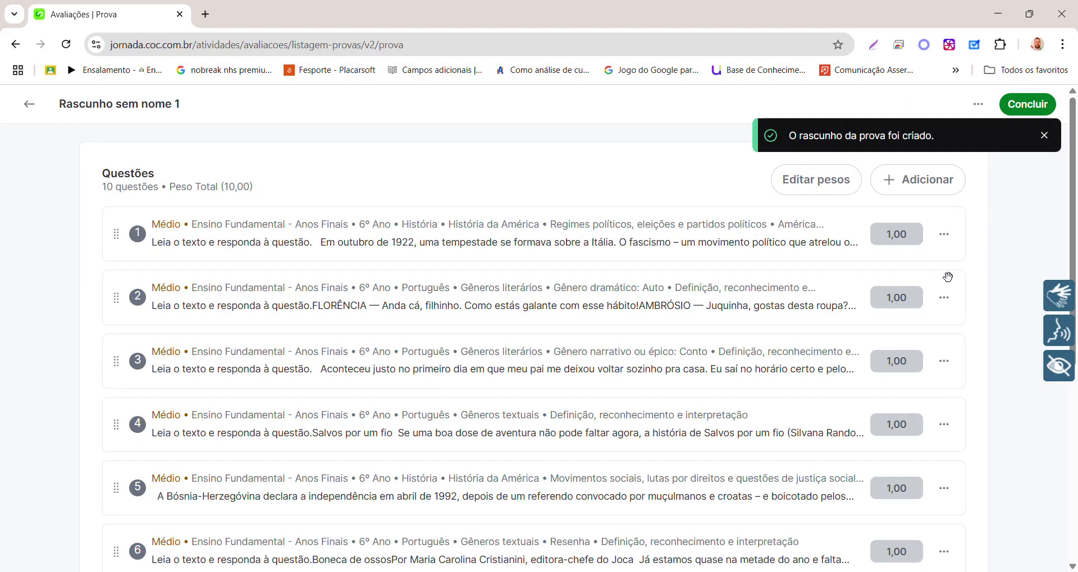
- Reorder the exam draft by moving question 2 to position 3, and review the question list
scroll(681, 337, down, 1)
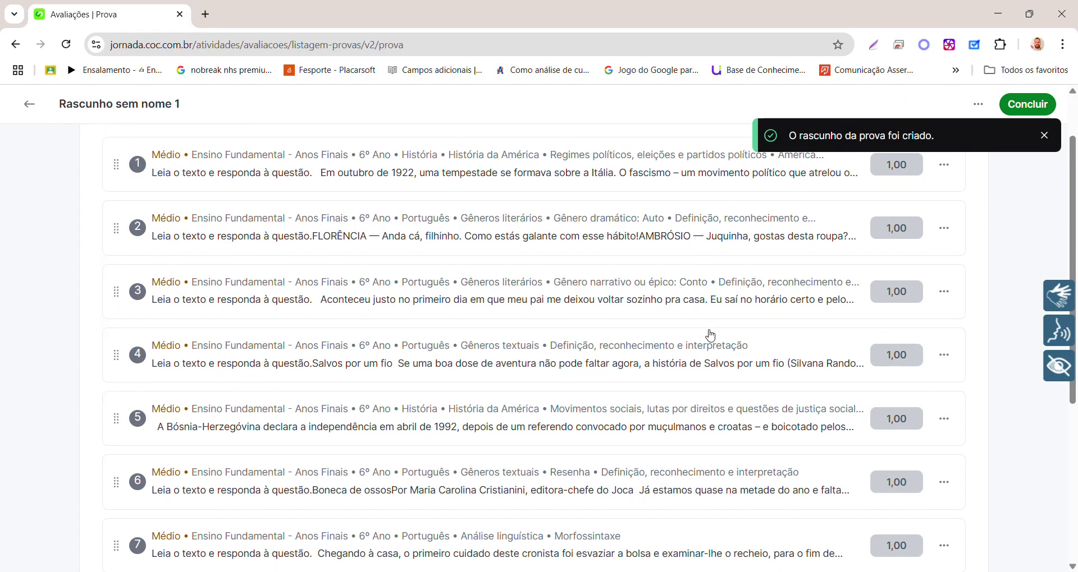
scroll(712, 335, up, 1)
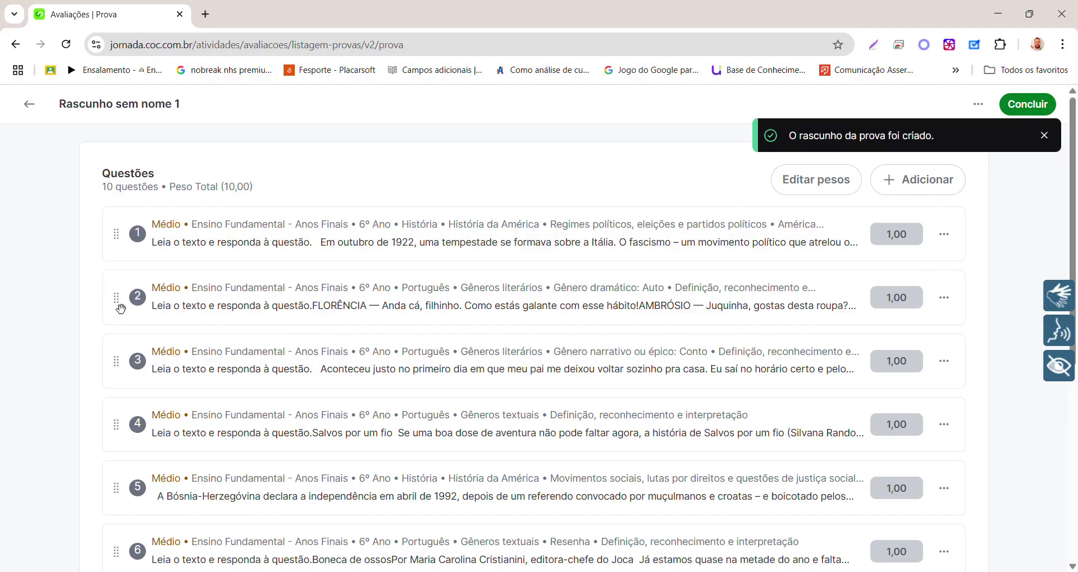
drag(118, 303, 120, 365)
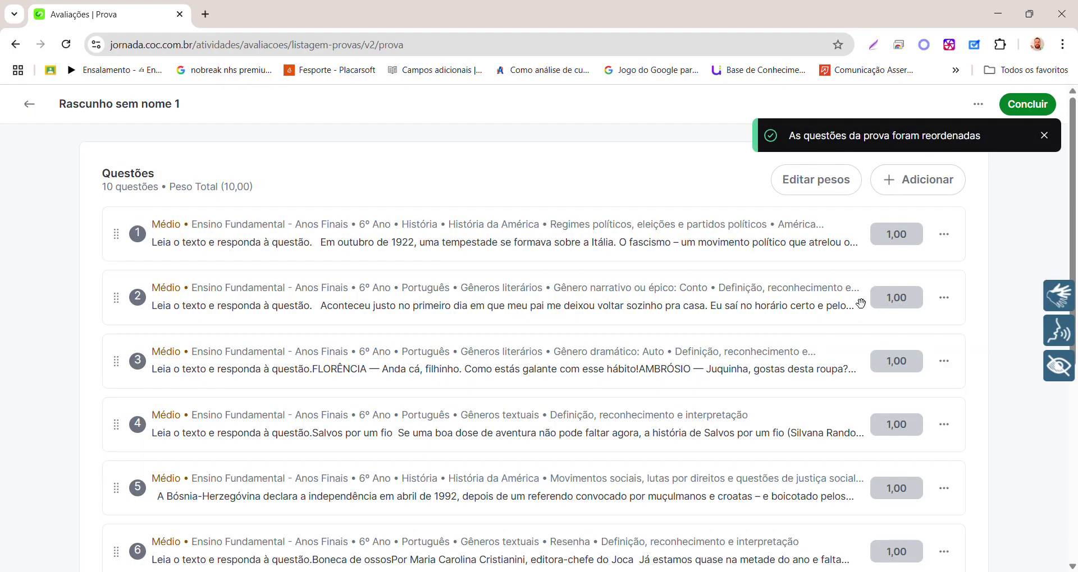
scroll(911, 292, down, 6)
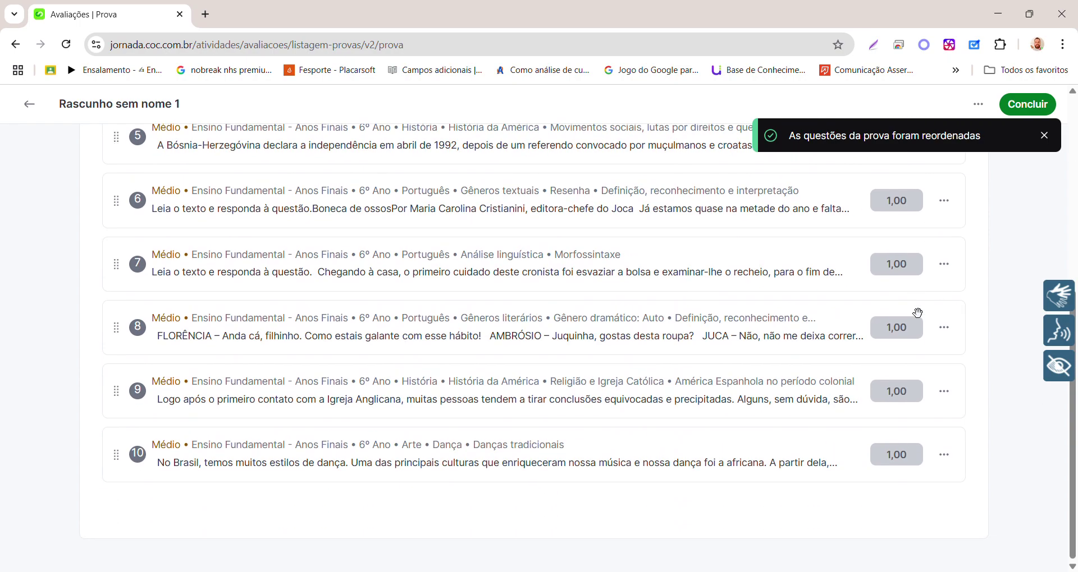
scroll(900, 393, up, 4)
scroll(901, 399, up, 2)
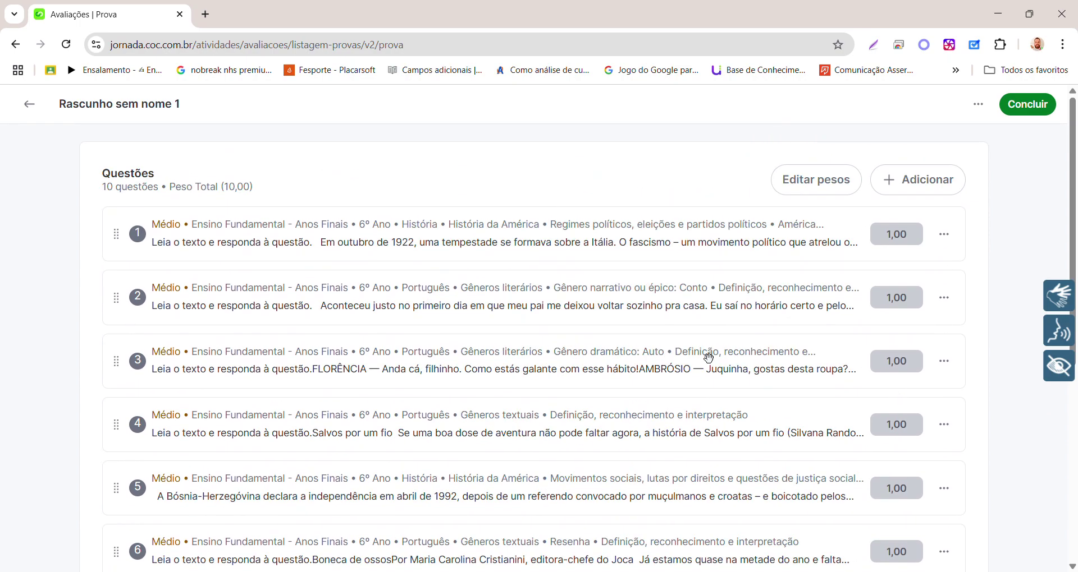
- Start editing the question weights and set question 1's weight to 0,20
click(817, 180)
click(898, 235)
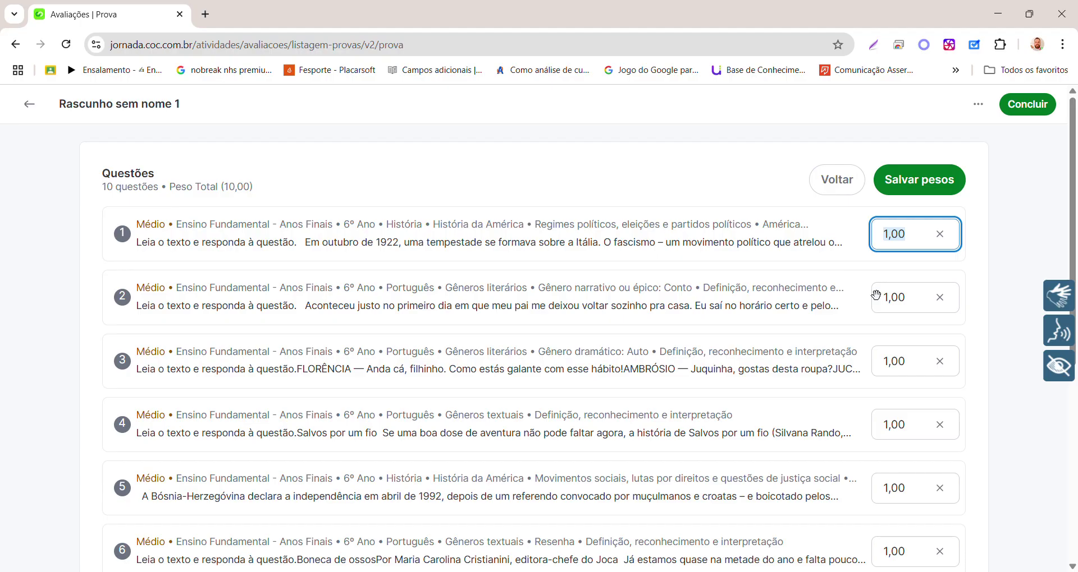
text(0,20)
key(ctrl+a)
key(ctrl+c)
- Set the weights of questions 2 to 5 to 0,20, matching question 1
click(895, 298)
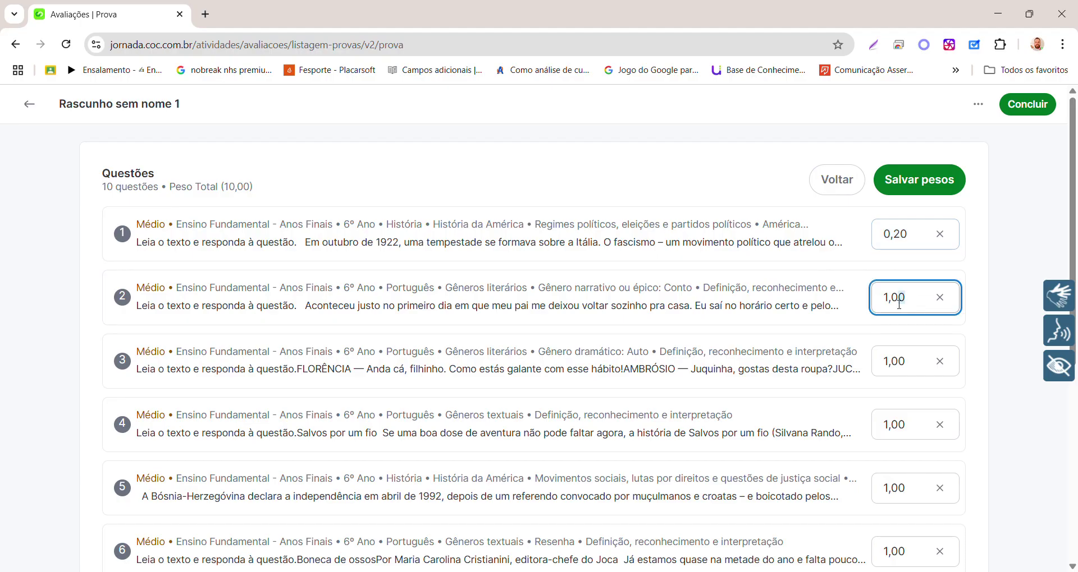
key(ctrl+a)
key(ctrl+v)
click(885, 372)
key(ctrl+a)
key(ctrl+v)
click(885, 433)
key(ctrl+a)
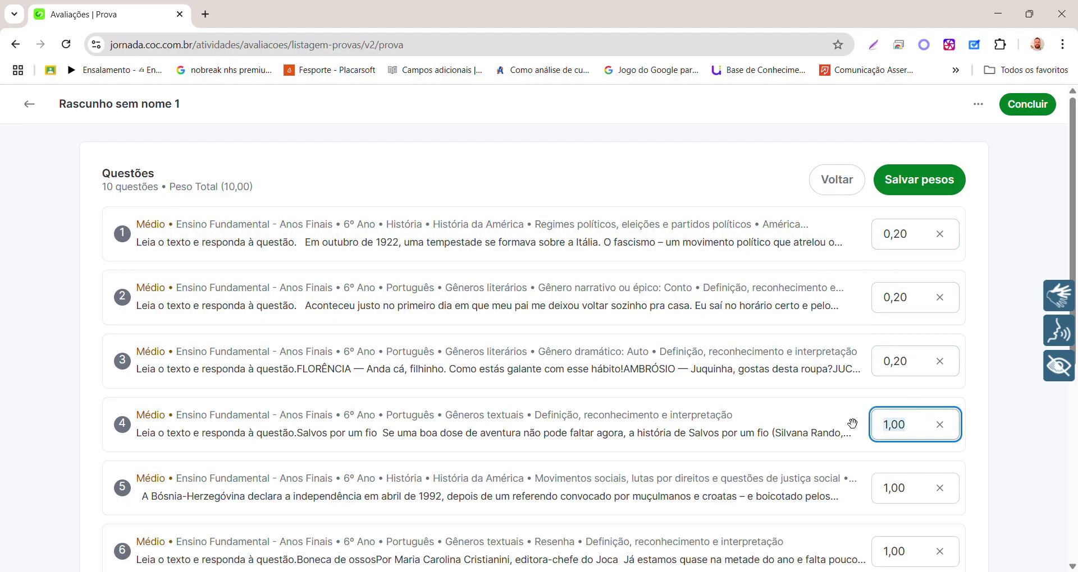
key(ctrl+v)
click(885, 491)
key(ctrl+a)
key(ctrl+v)
- Set the weights of questions 6 to 10 to 0,20 and save the exam's weights
scroll(885, 490, down, 5)
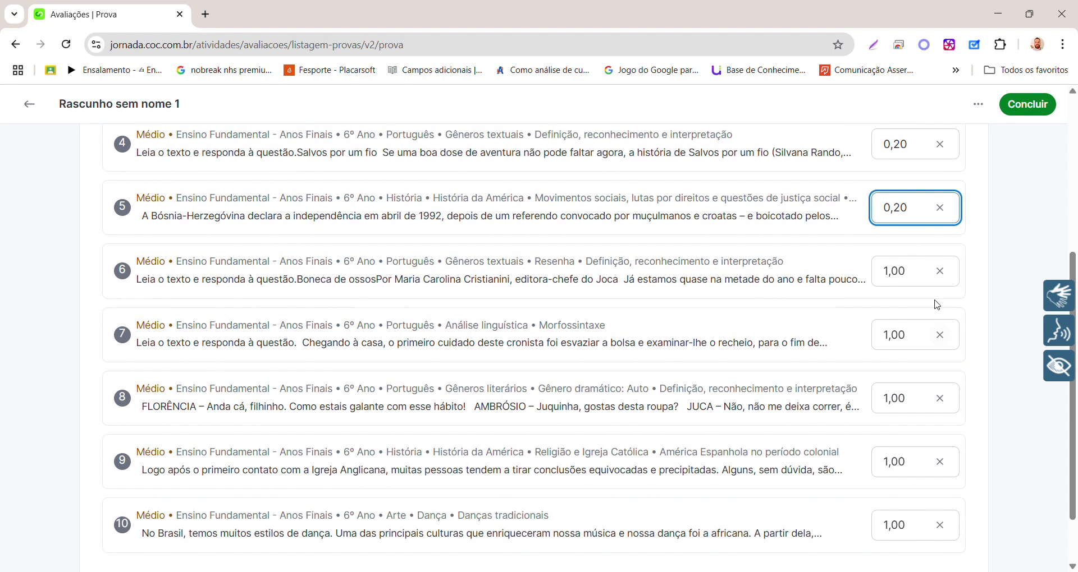
click(892, 272)
key(ctrl+a)
key(ctrl+v)
click(914, 336)
key(ctrl+a)
key(ctrl+v)
click(887, 399)
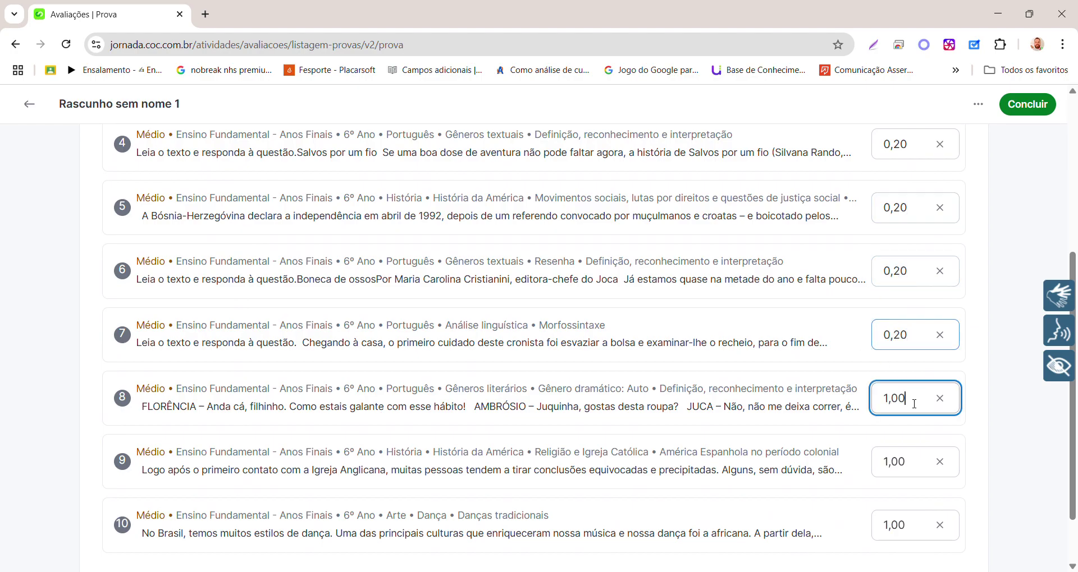
key(ctrl+a)
key(ctrl+v)
click(917, 465)
key(ctrl+a)
key(ctrl+v)
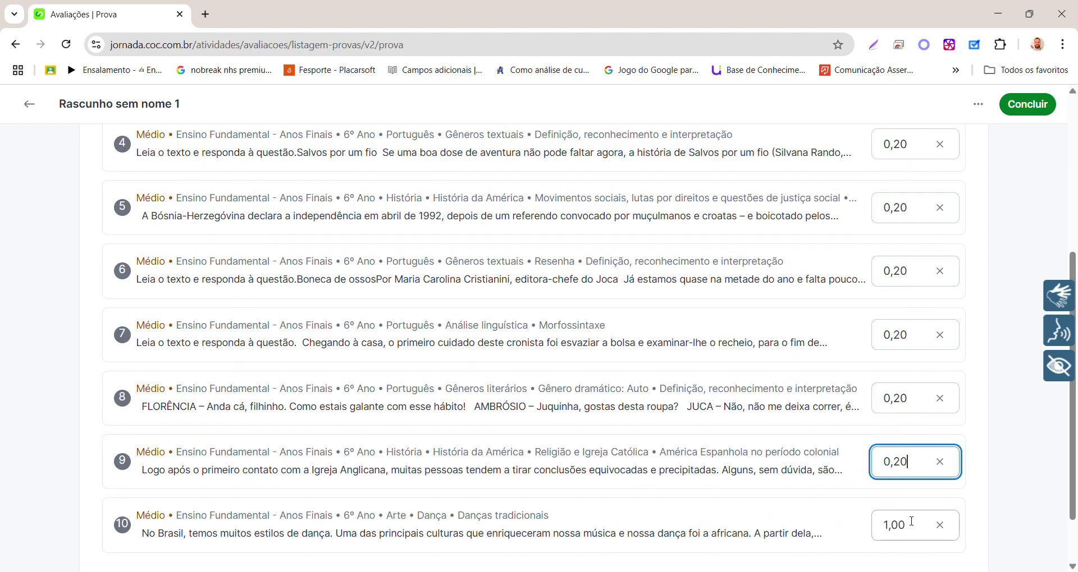
click(909, 525)
key(ctrl+a)
key(ctrl+v)
scroll(898, 477, down, 1)
scroll(699, 399, up, 5)
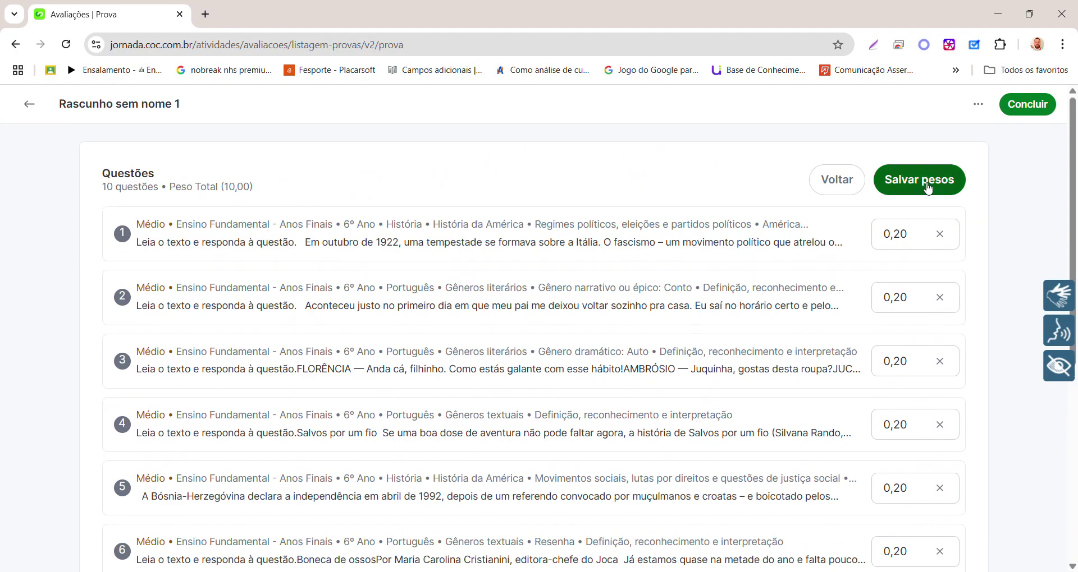
click(930, 190)
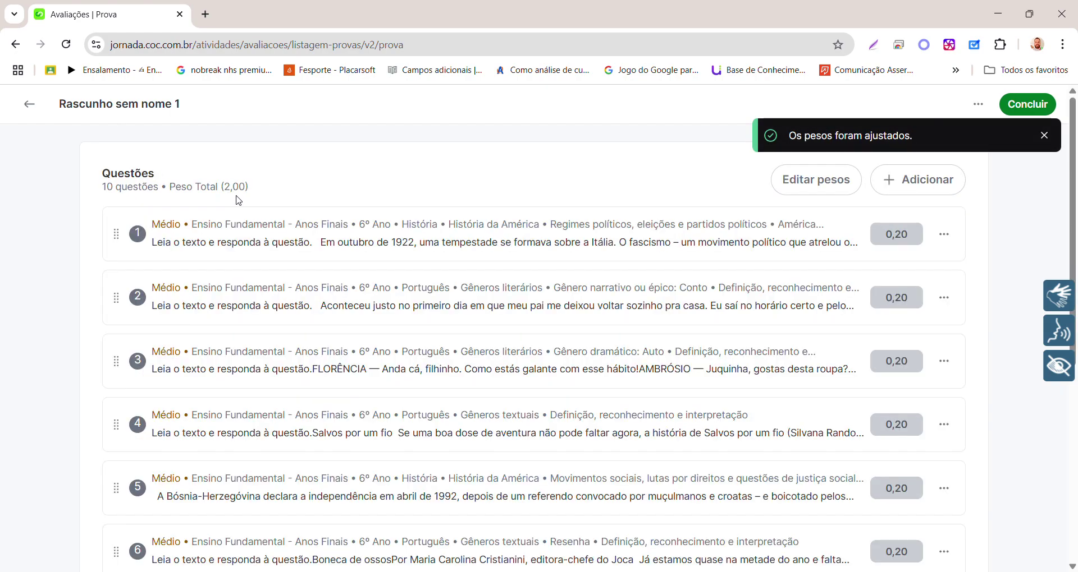
- Finish the exam draft and name it "Revisão P1 2ºT - Ciências Sociais - 6º ano"
click(1035, 106)
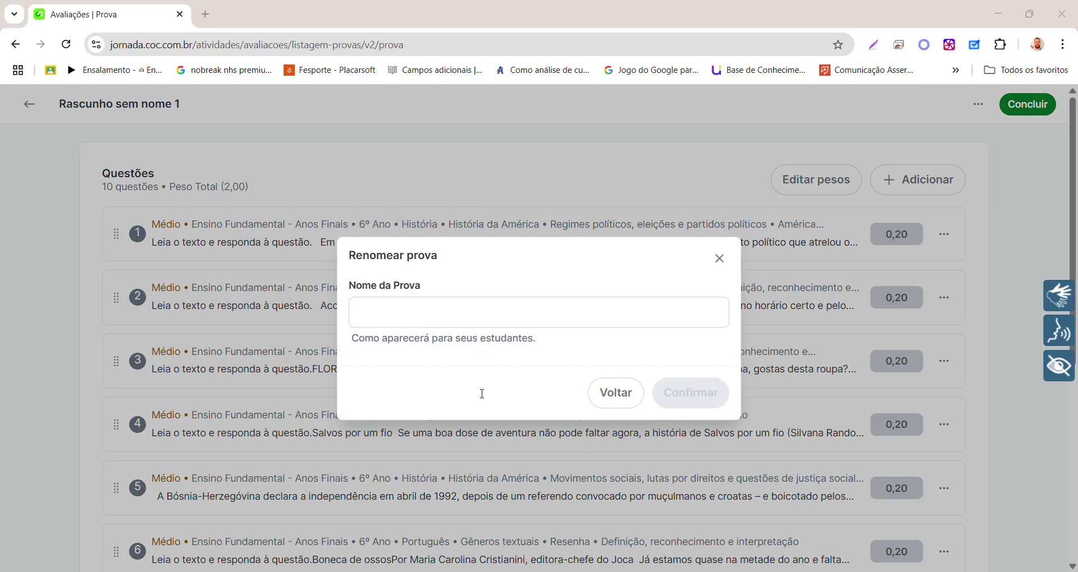
click(413, 315)
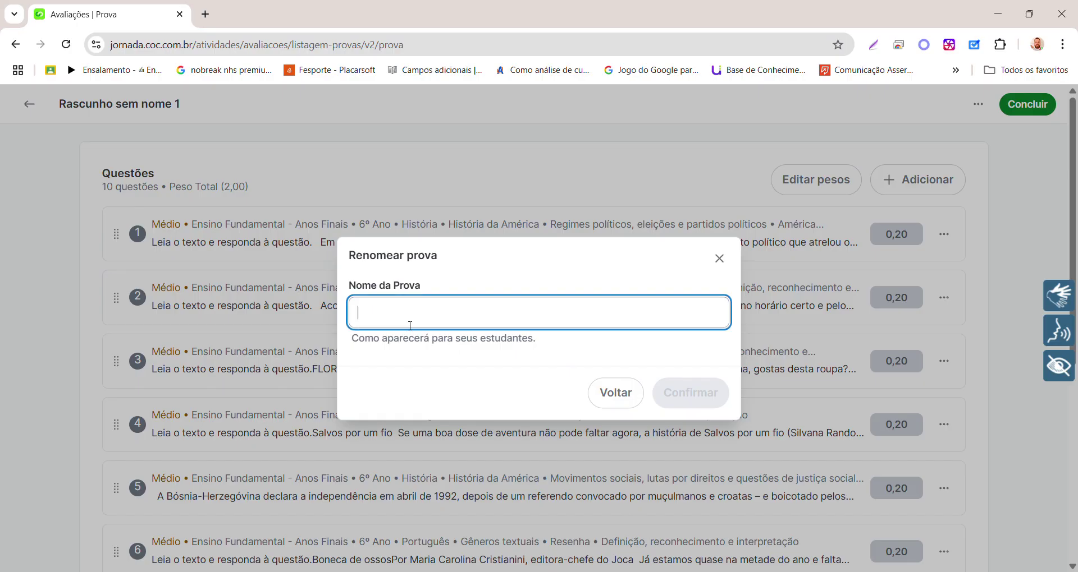
text(Revisão P1 2ºT - Ciências Sociais - 6º ano)
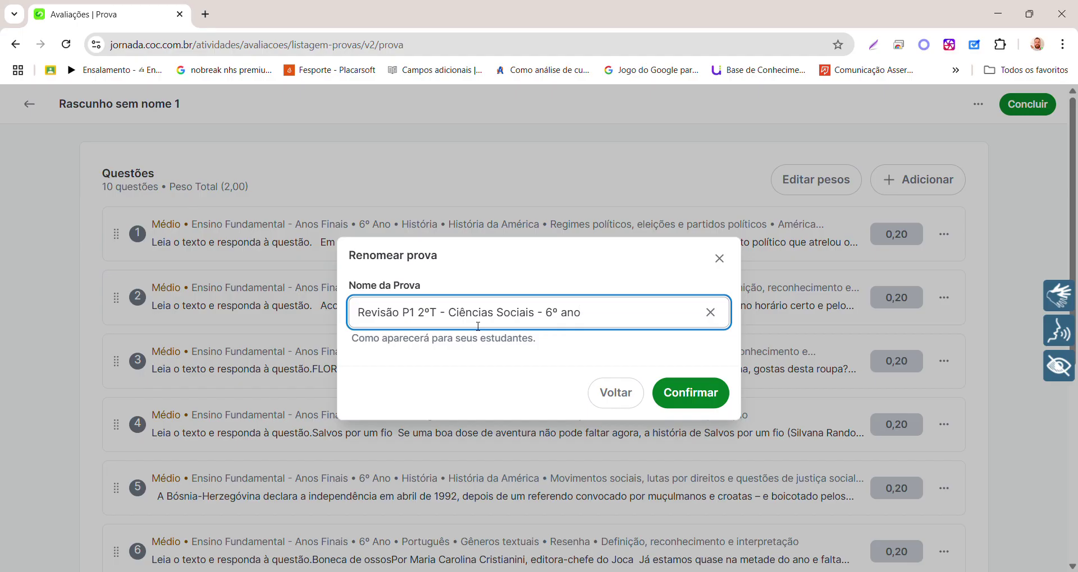
drag(400, 315, 357, 316)
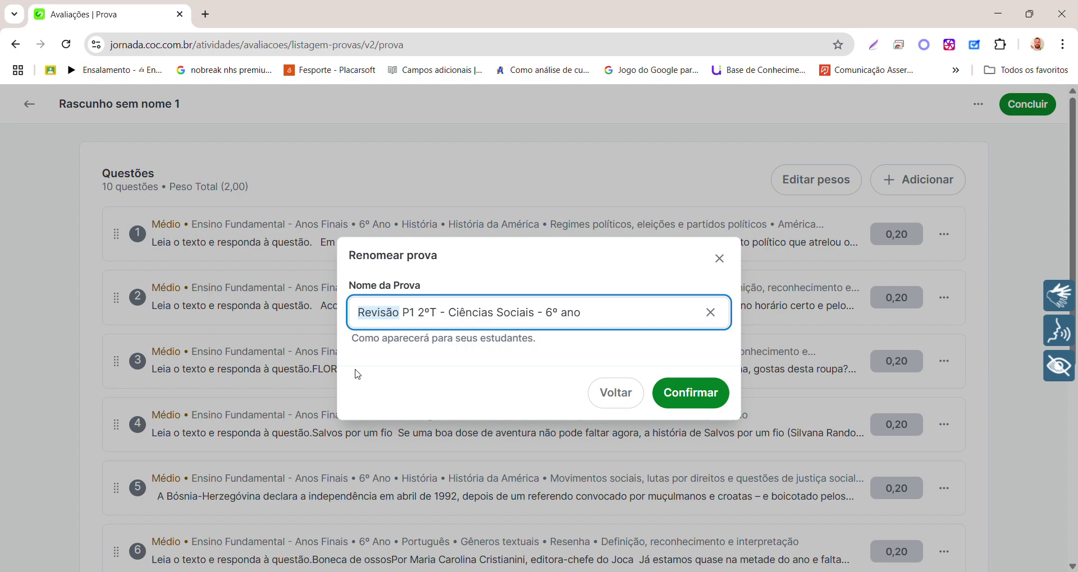
click(375, 314)
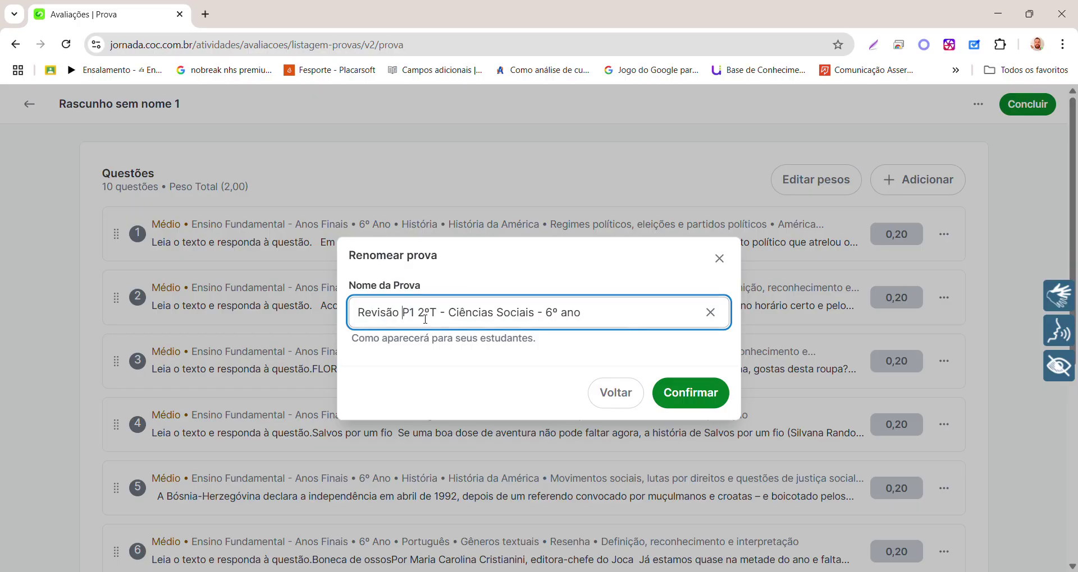
drag(418, 317, 438, 319)
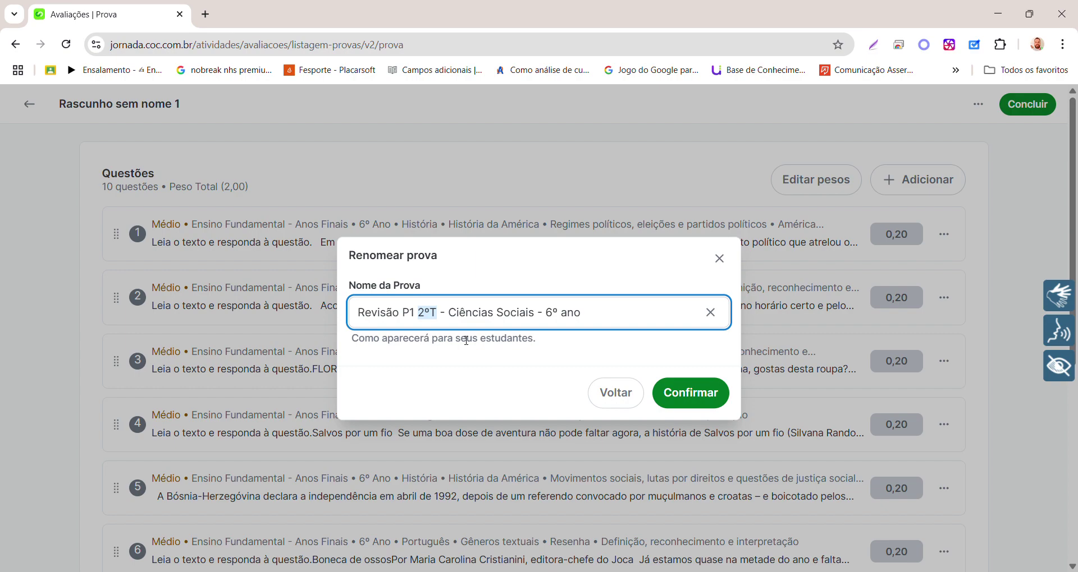
drag(448, 313, 587, 320)
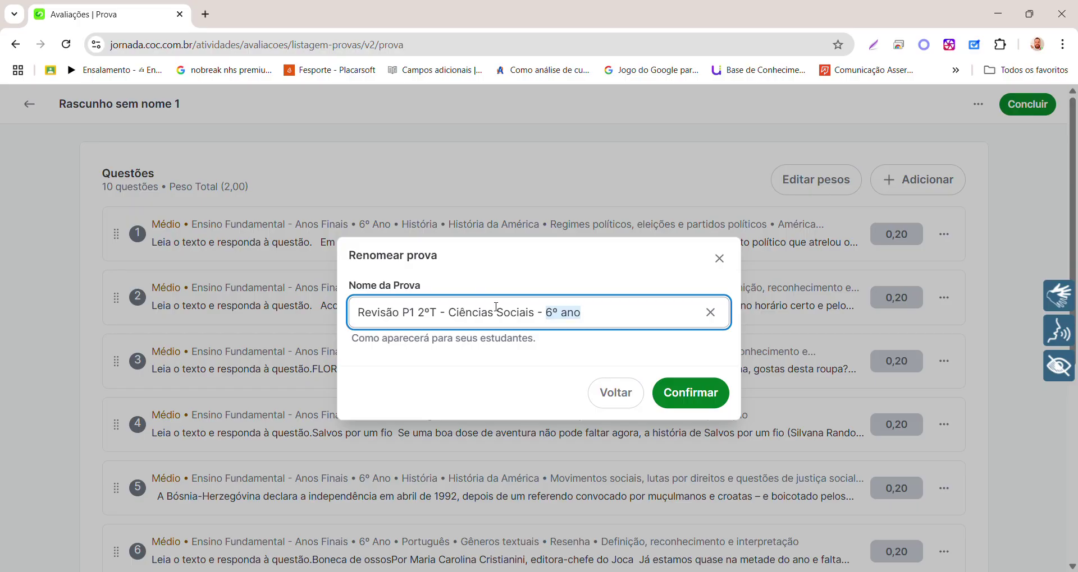
drag(359, 313, 585, 318)
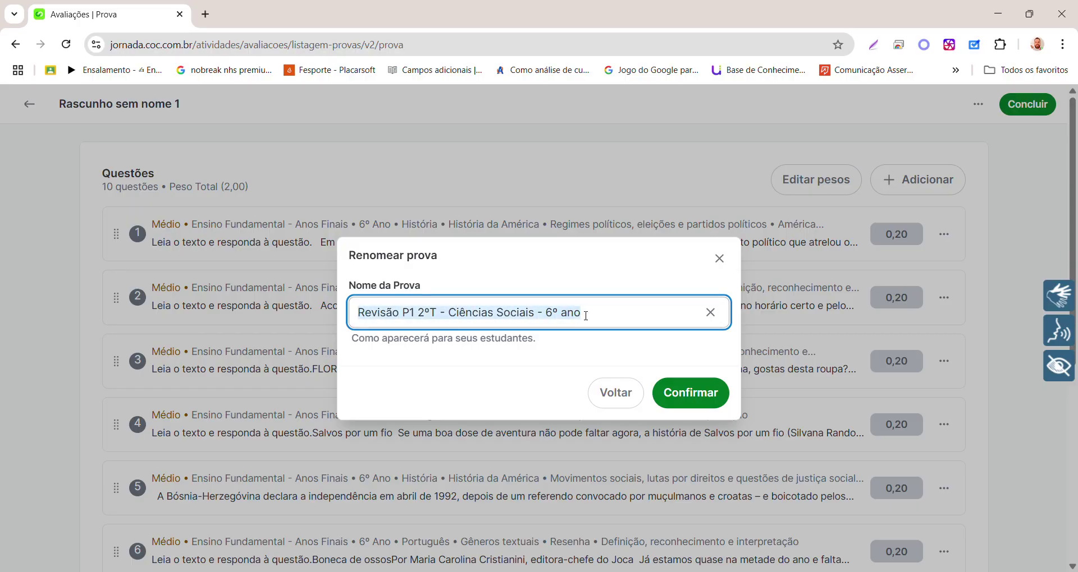
click(526, 313)
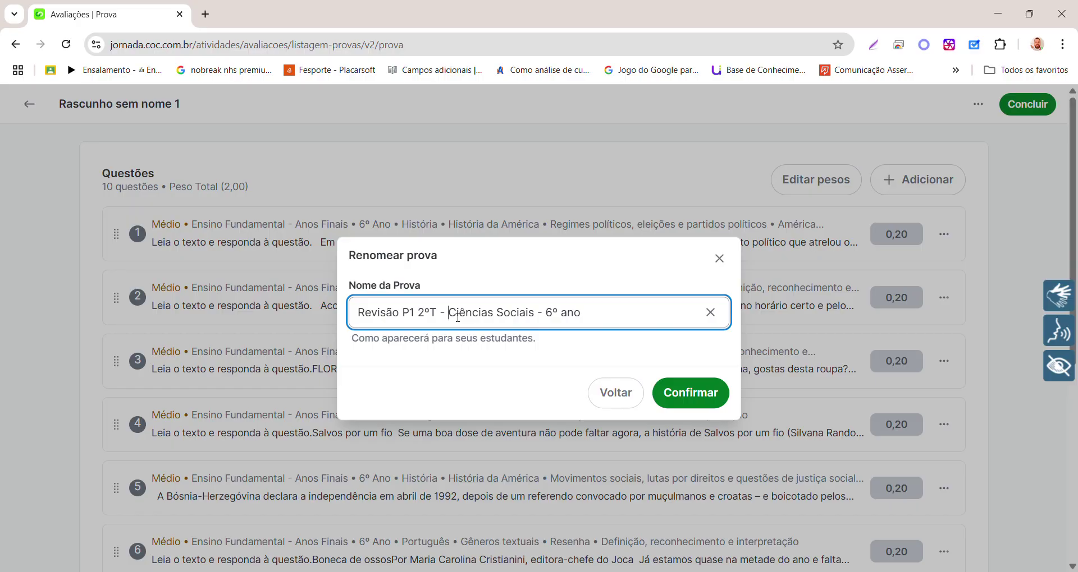
drag(449, 318, 539, 319)
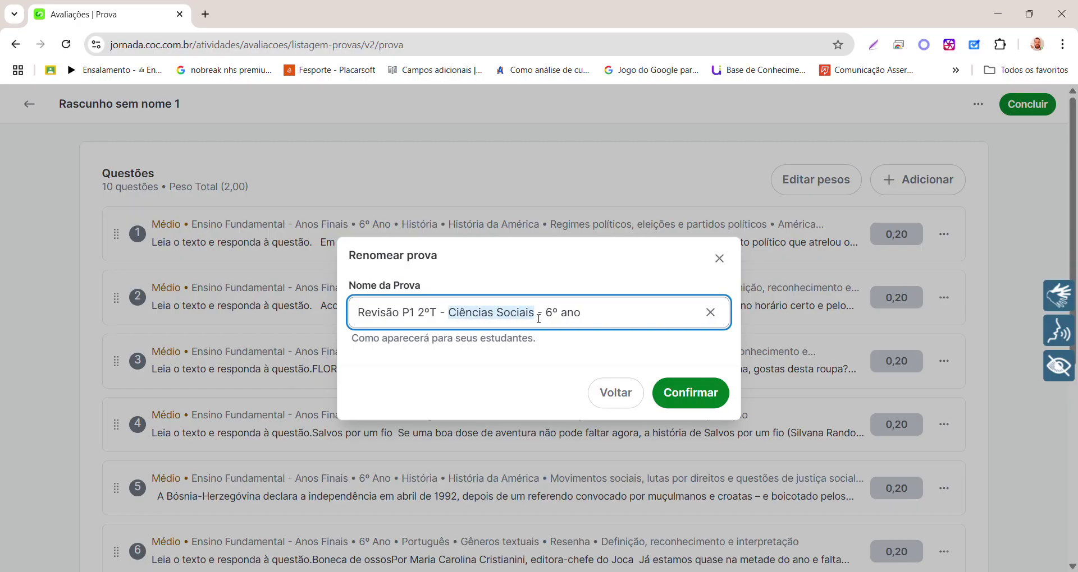
click(526, 337)
click(680, 396)
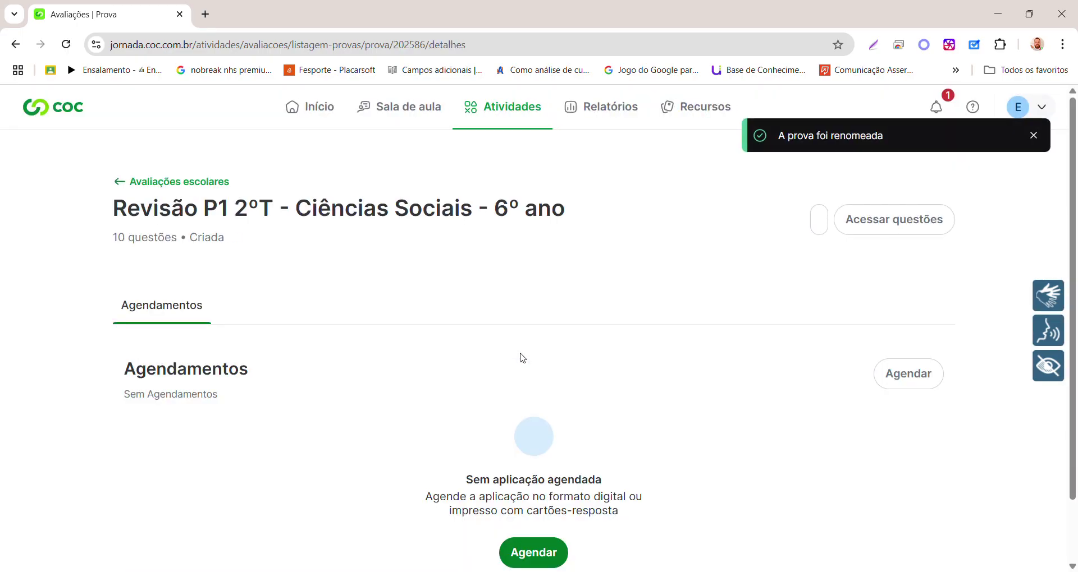
- Return to the school assessments list and open the exam "Revisão P1 2ºT - Ciências Sociais - 6º ano" from it
scroll(337, 326, down, 1)
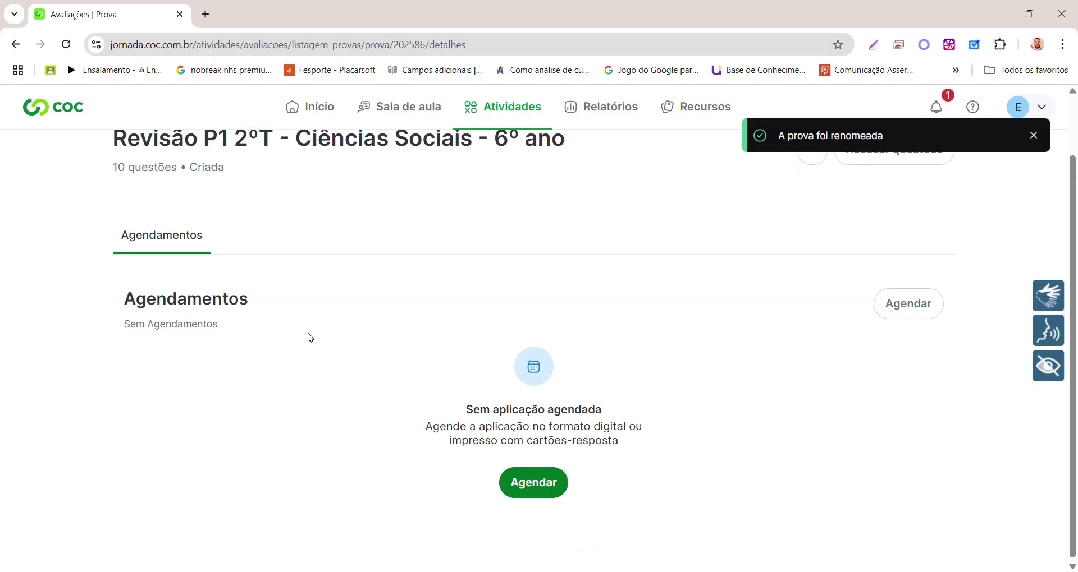
scroll(313, 338, up, 1)
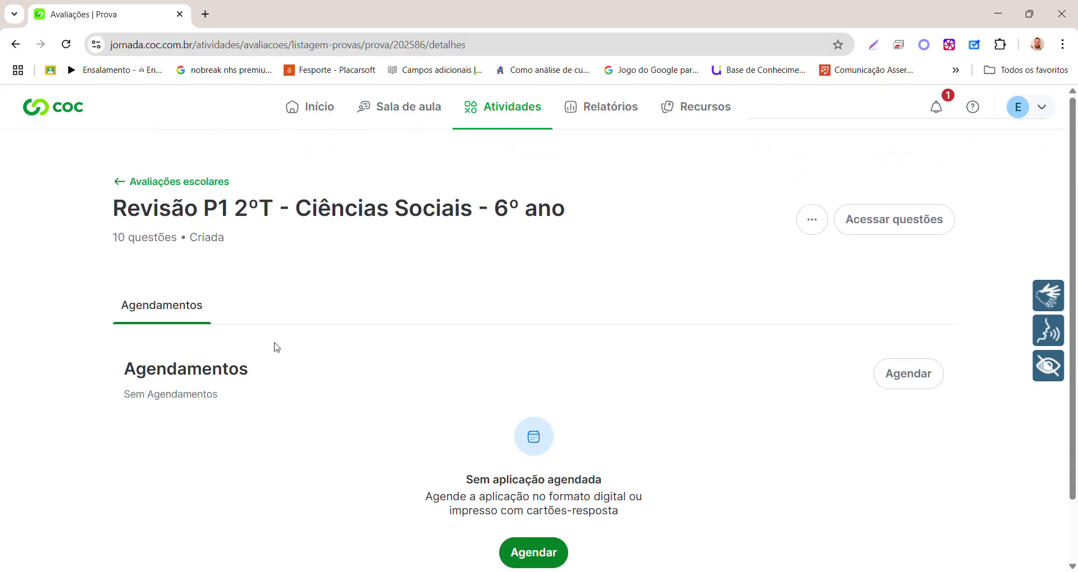
click(156, 185)
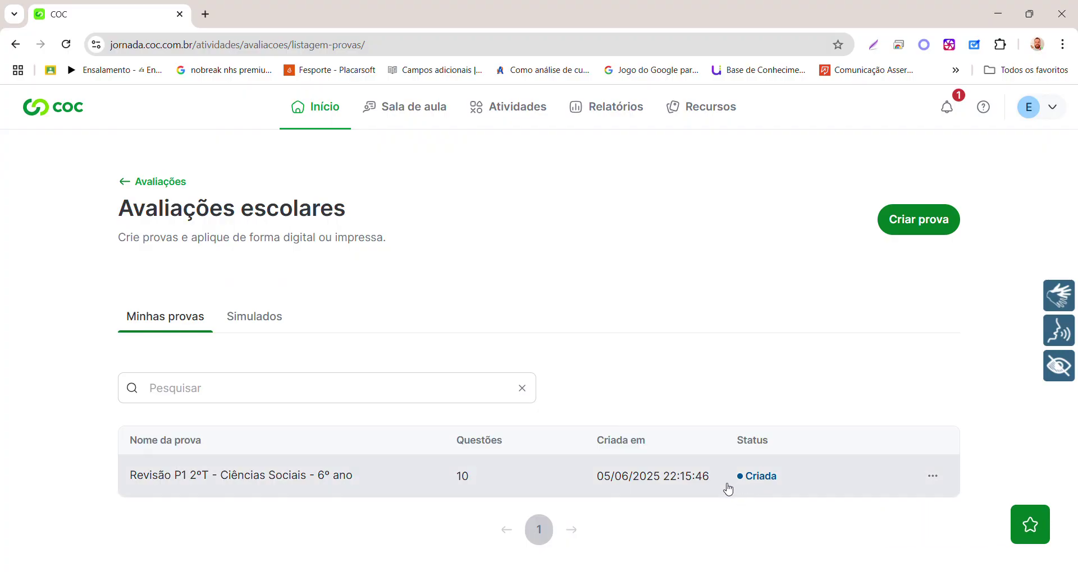
click(741, 481)
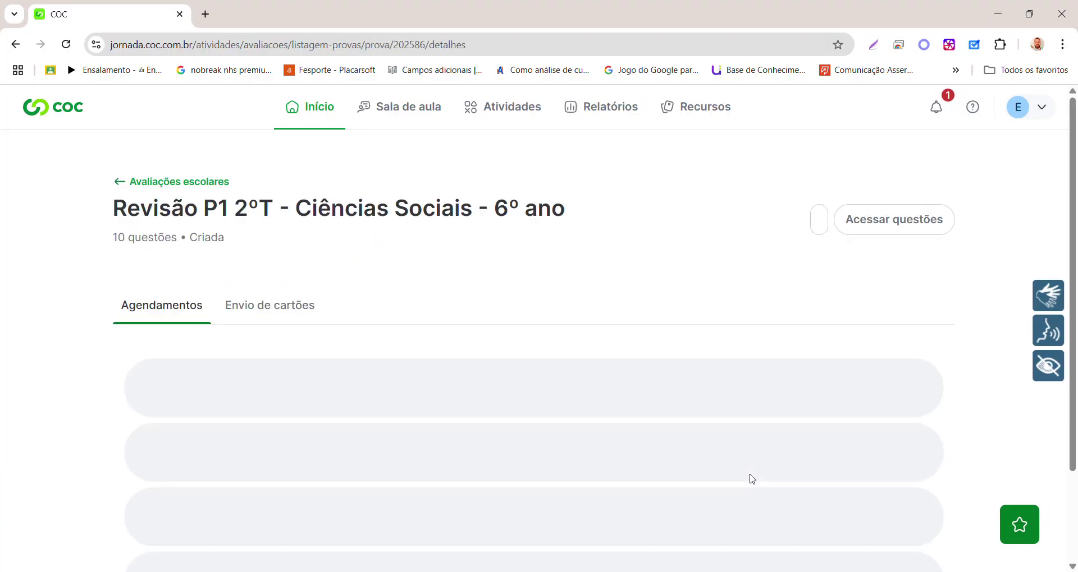
- Start scheduling the exam and choose Aplicação Digital as its application type
scroll(404, 359, down, 1)
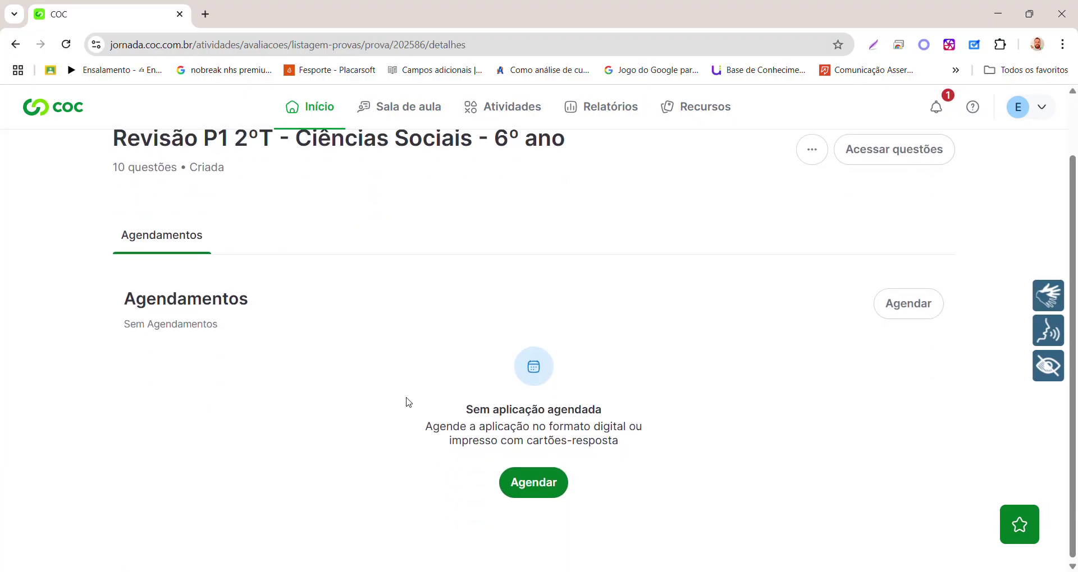
click(522, 493)
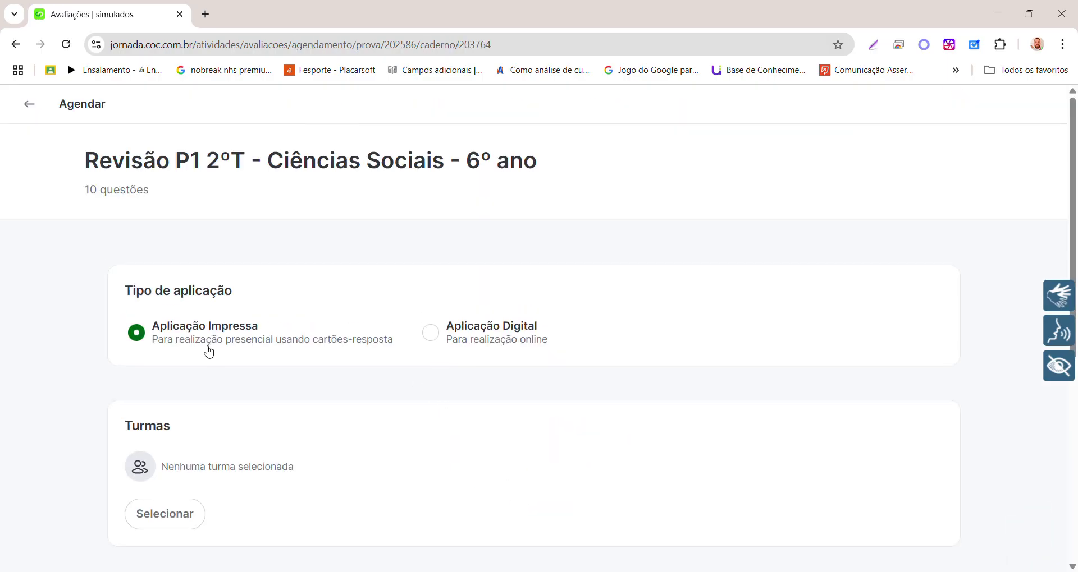
click(429, 336)
- Assign the 6º Ano class Turma 61 to the scheduled exam
scroll(454, 390, down, 1)
scroll(460, 390, down, 1)
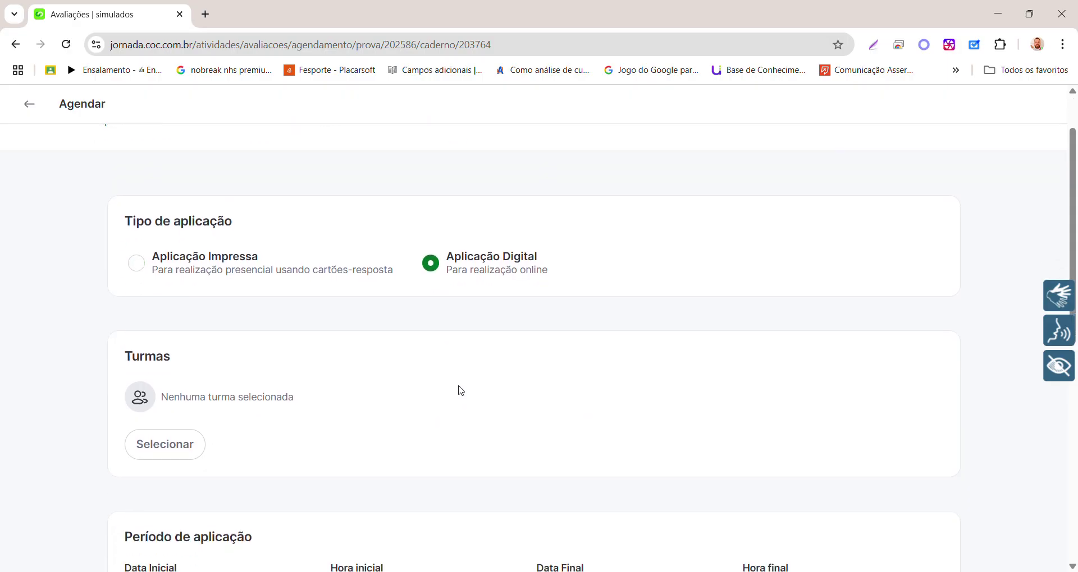
click(191, 377)
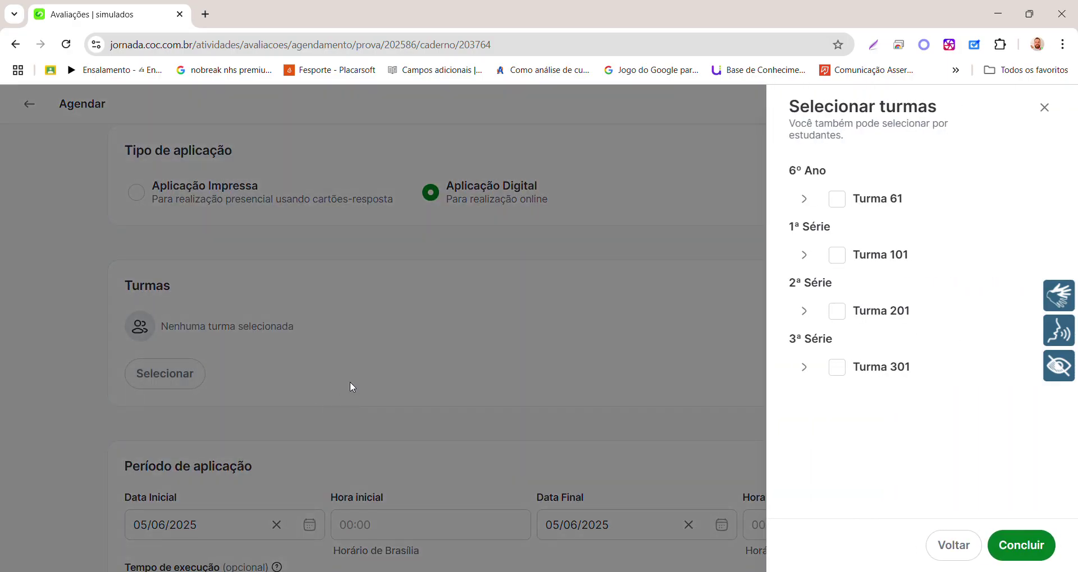
click(836, 200)
click(1027, 556)
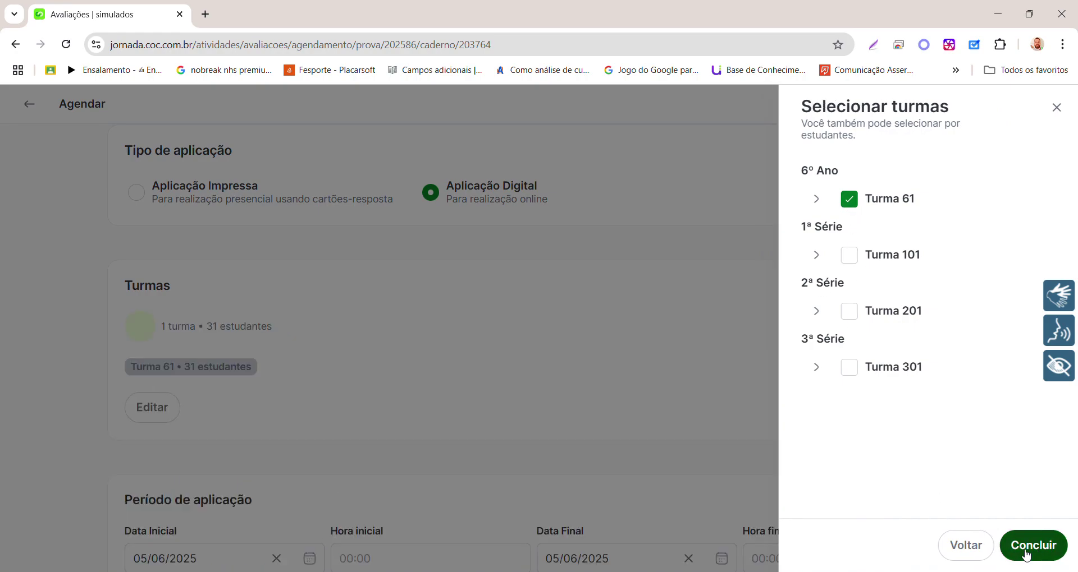
- Set the application period to start on 09/06/2025 at 00:01 and end on 17/06/2025
scroll(602, 426, down, 3)
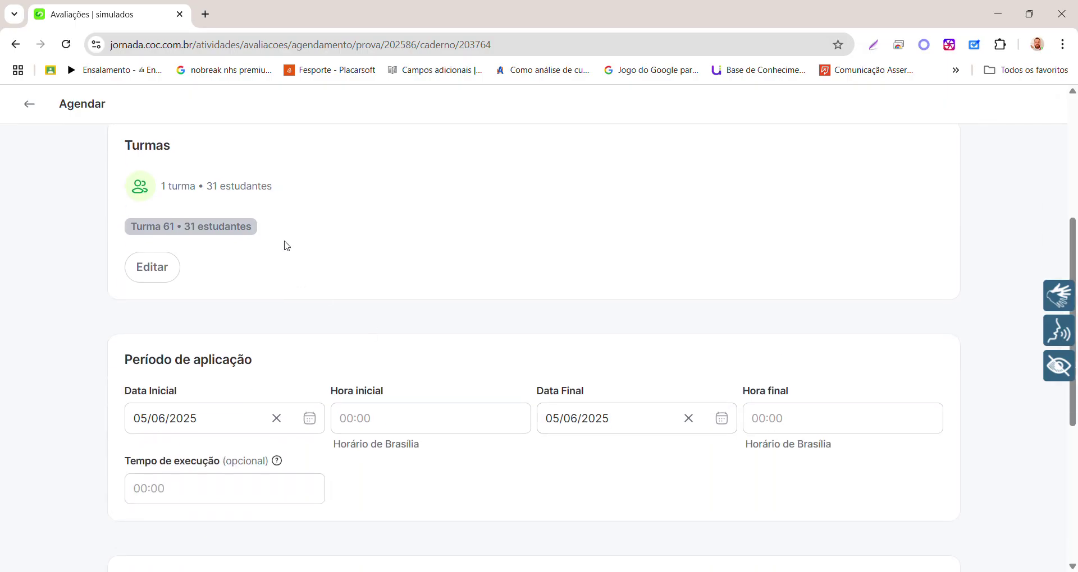
scroll(293, 287, down, 1)
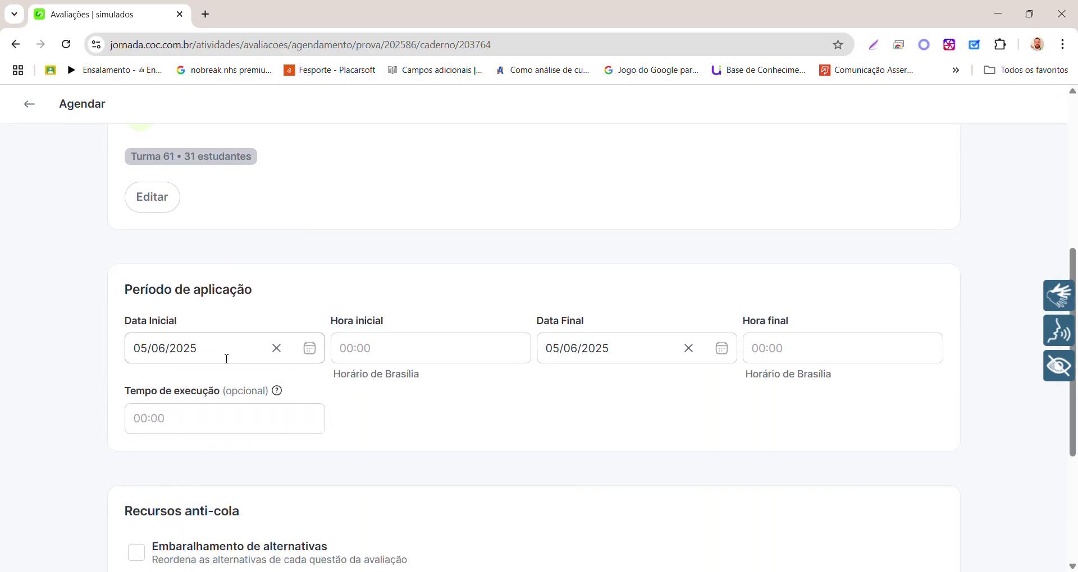
click(182, 354)
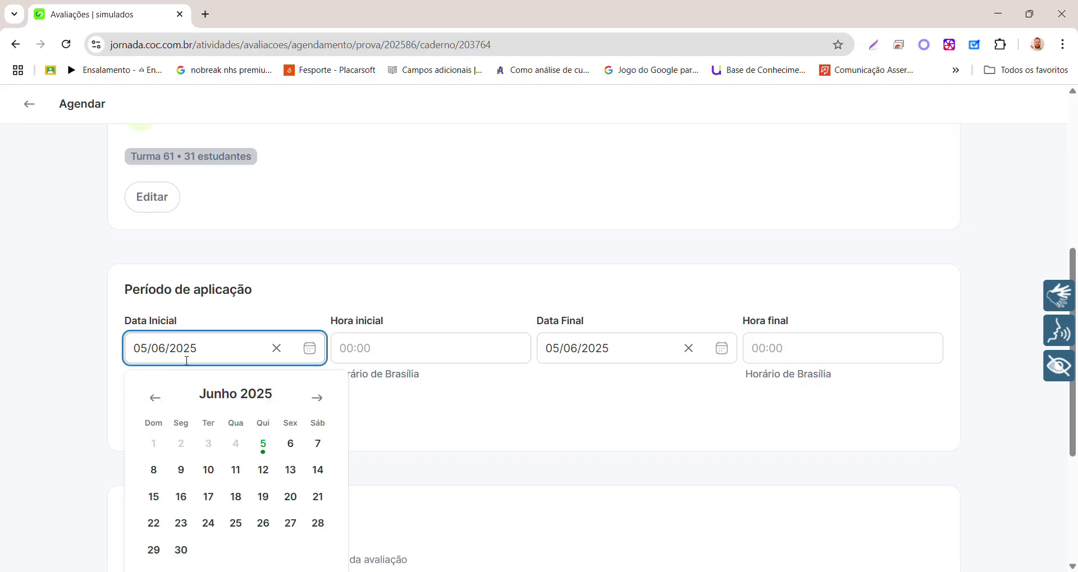
drag(151, 354, 140, 354)
click(181, 470)
click(378, 357)
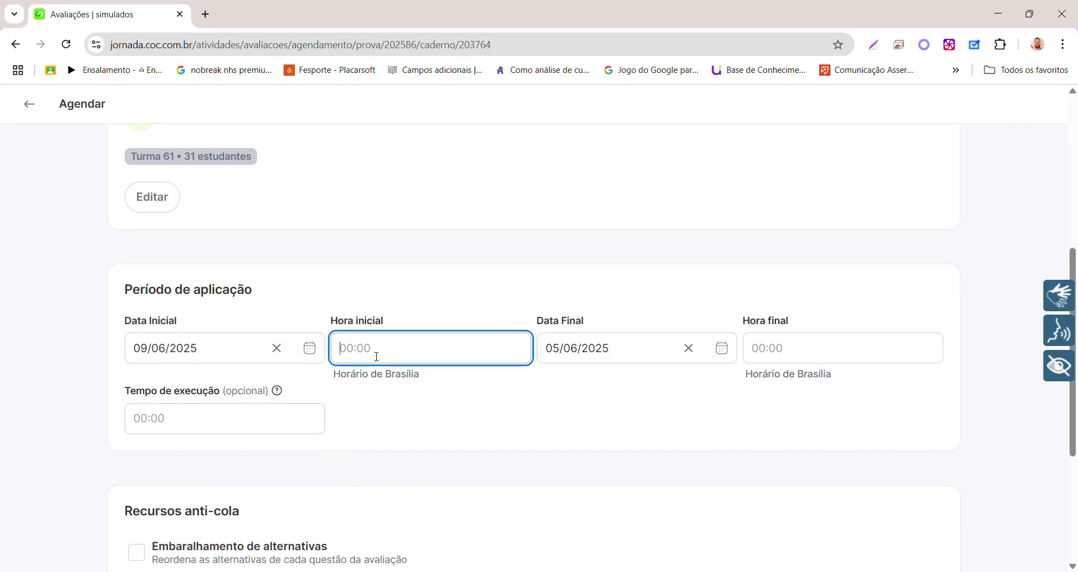
text(0001)
click(509, 434)
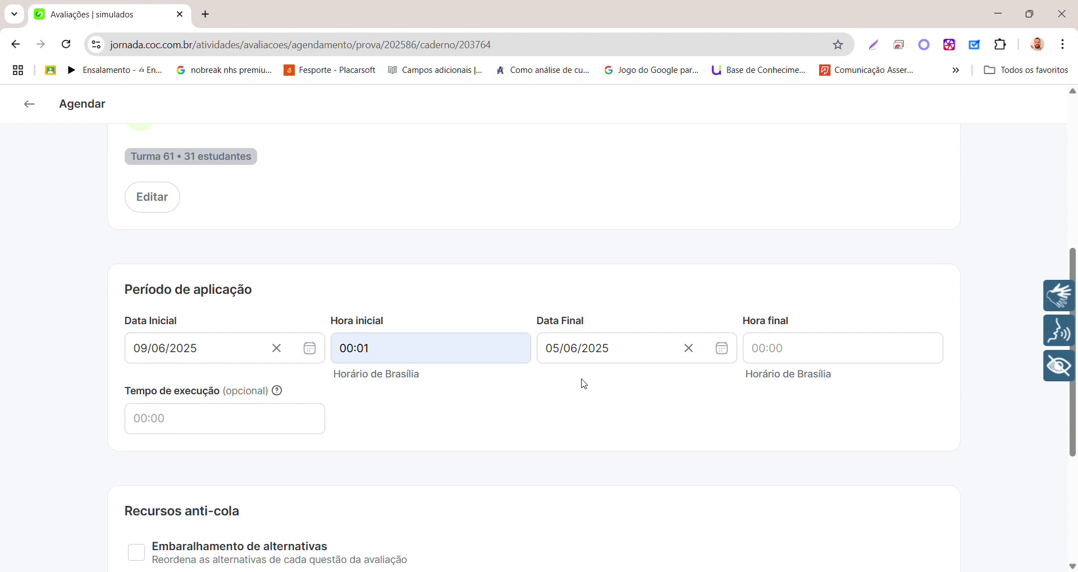
click(564, 353)
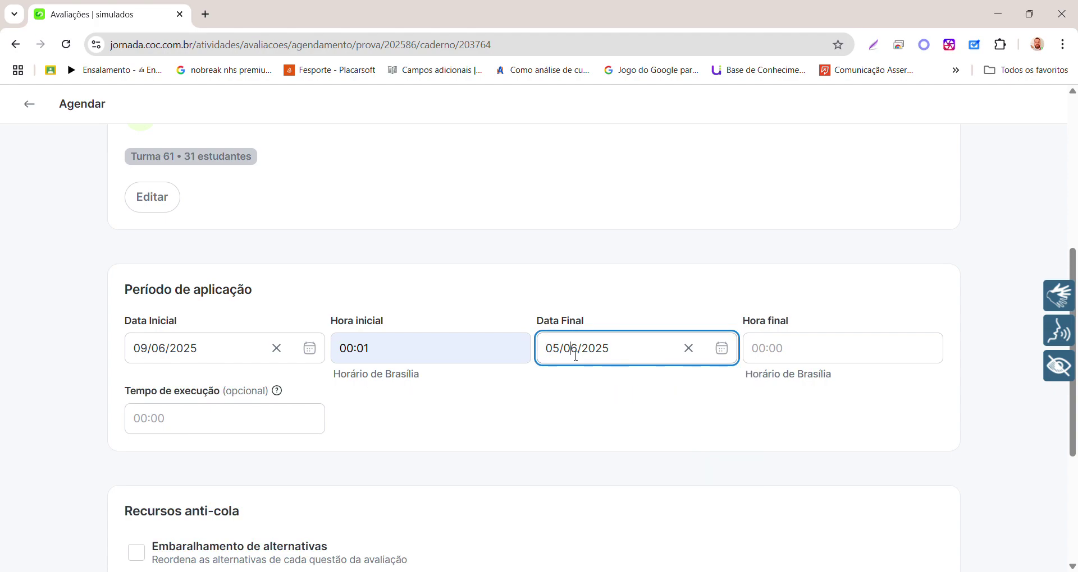
click(621, 497)
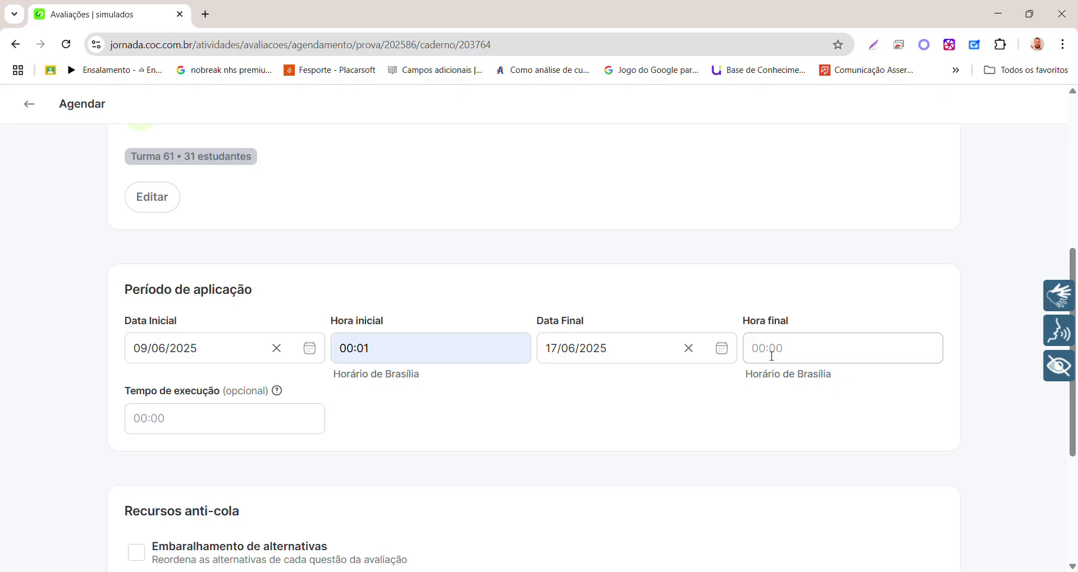
- Set the application period's end date to 16/06/2025 and its end time to 00:01
click(569, 349)
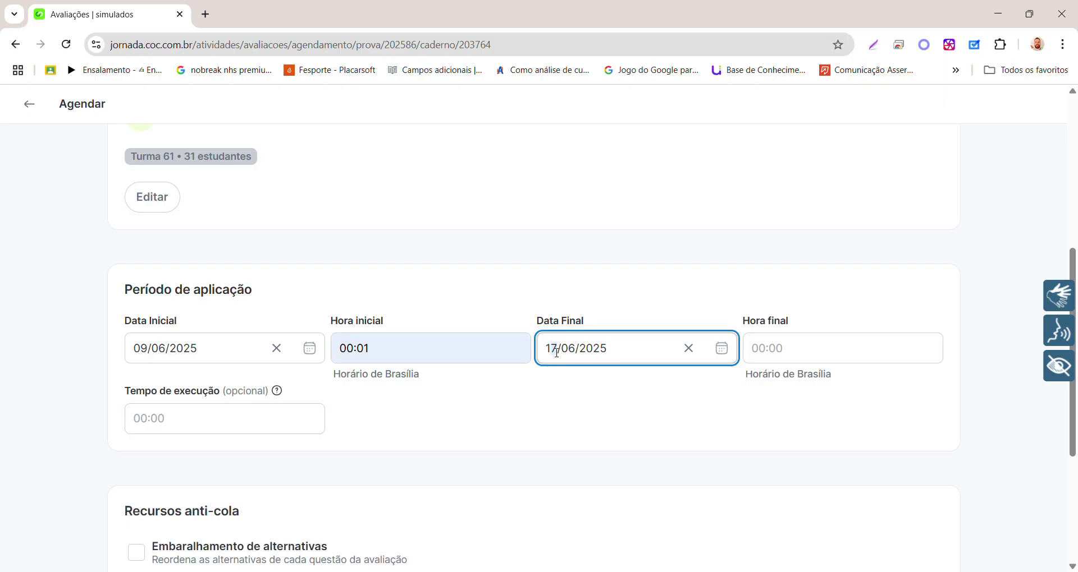
text(16)
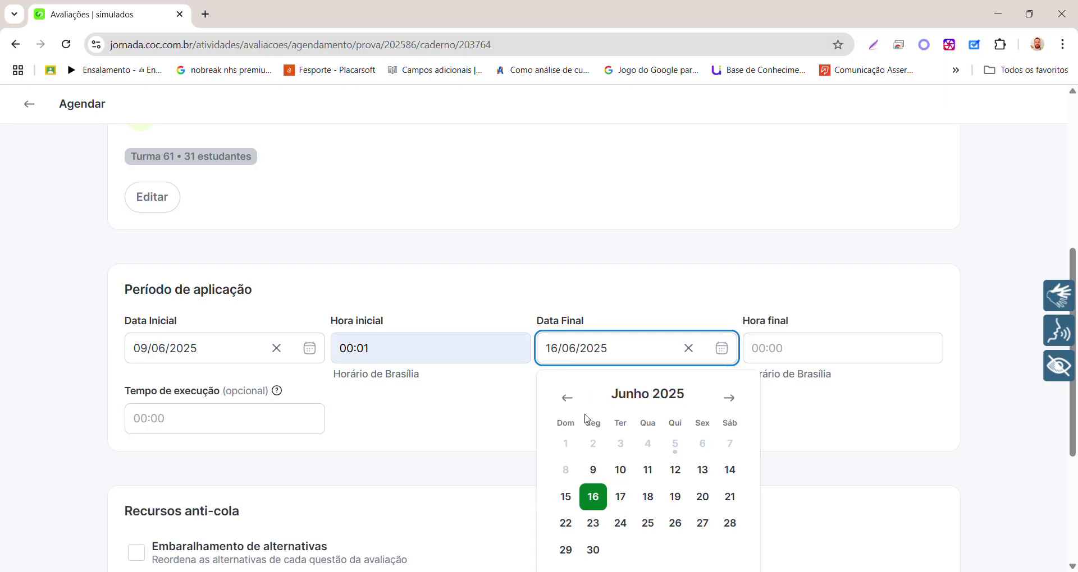
click(570, 282)
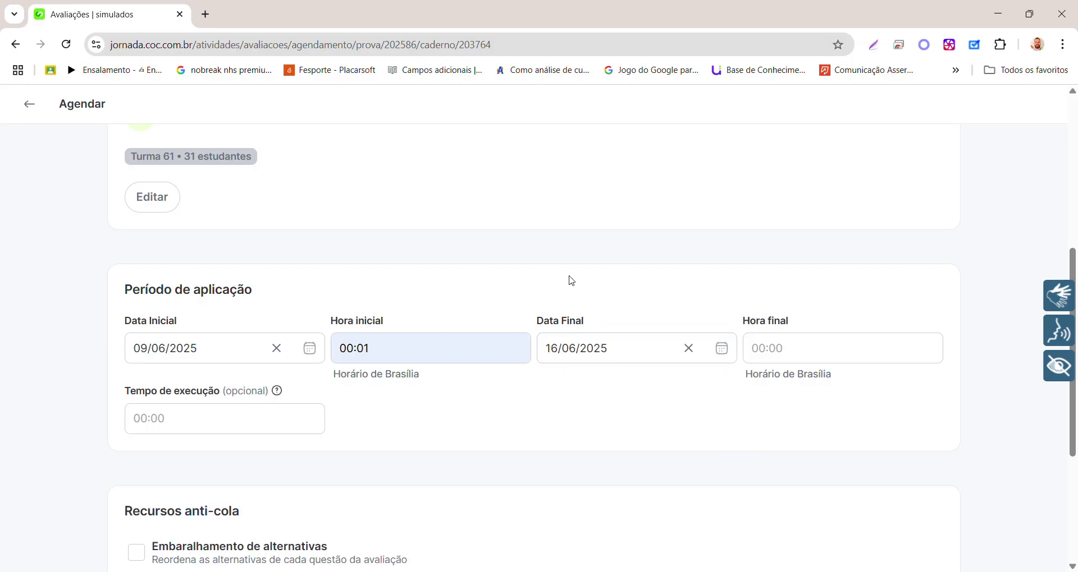
click(756, 356)
text(00:01)
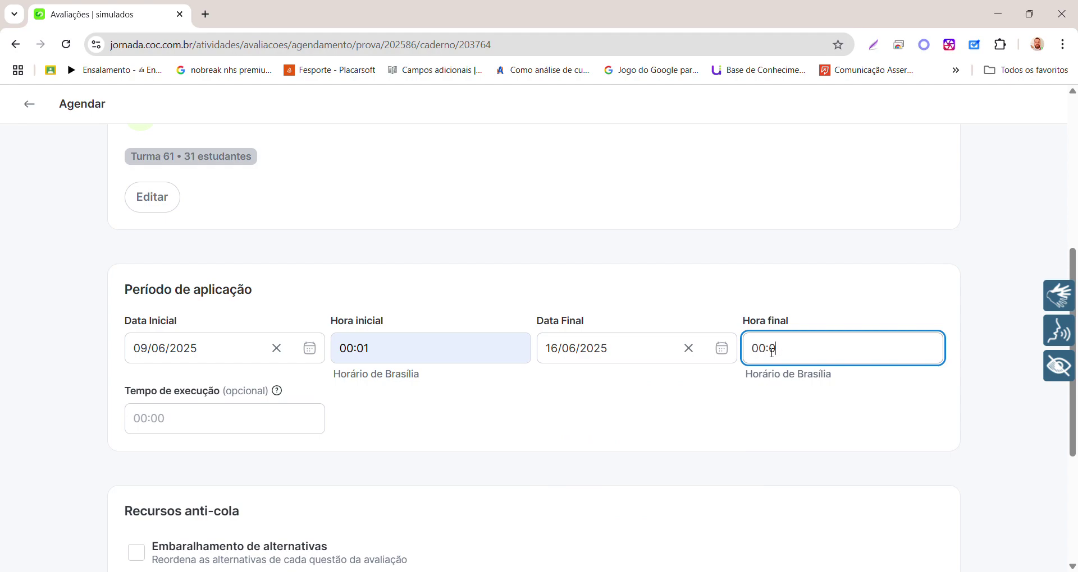
click(605, 414)
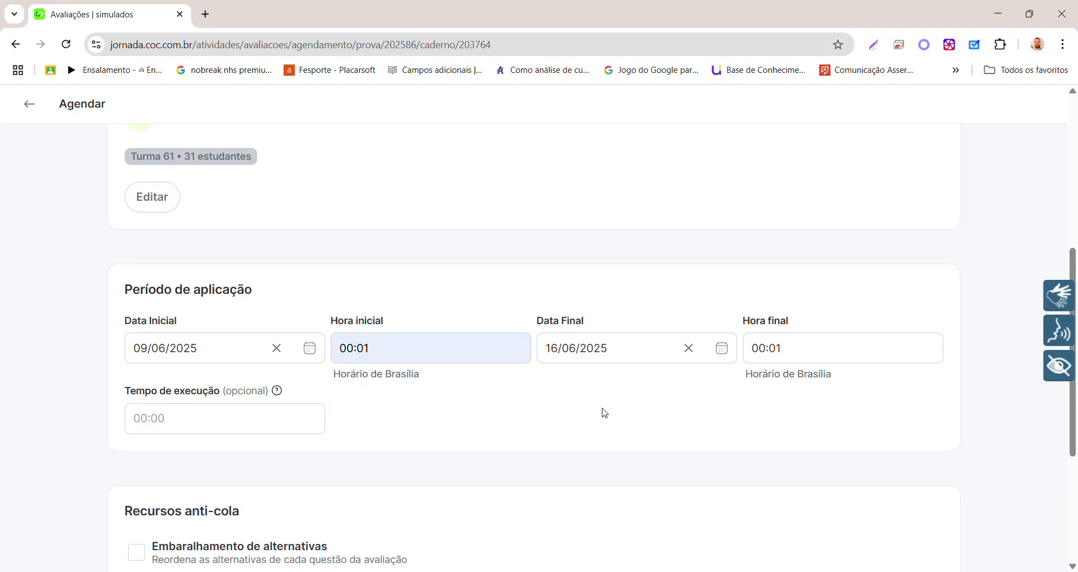
click(575, 345)
click(790, 355)
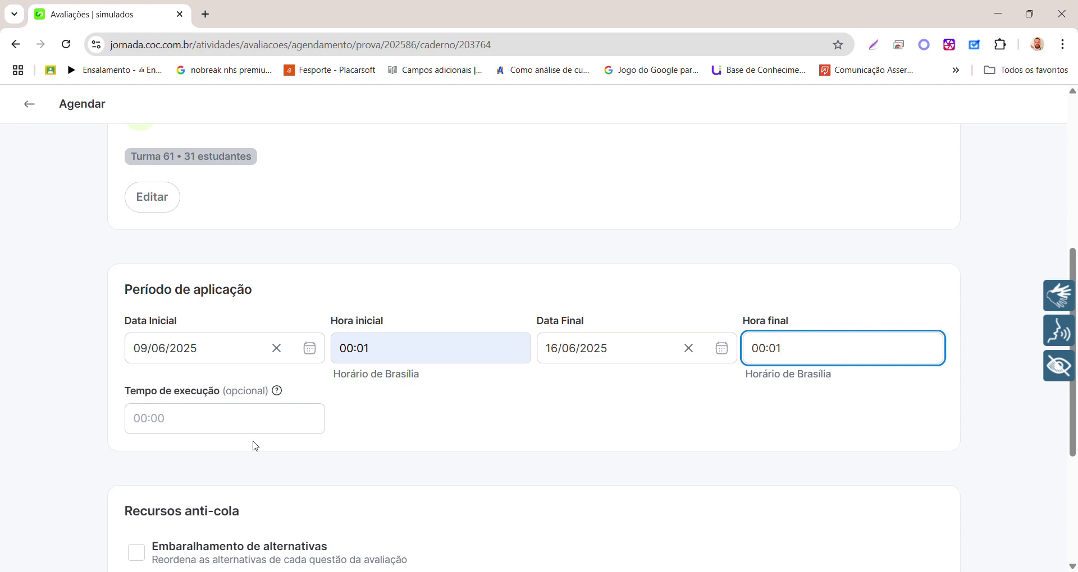
- Release the student results with the option Ao finalizar o período de aplicação and save the exam schedule
scroll(255, 446, down, 3)
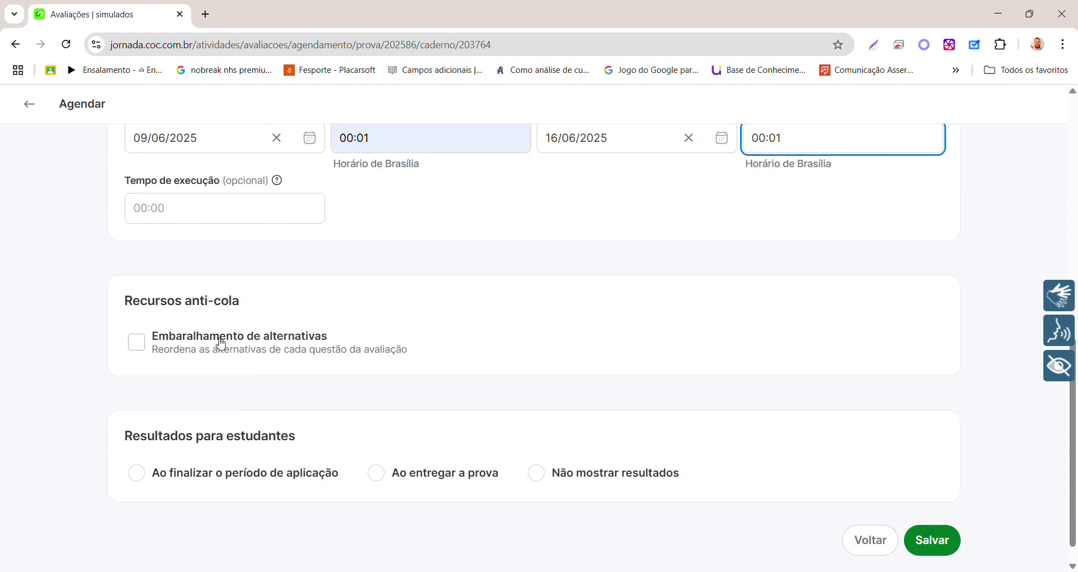
scroll(356, 404, down, 1)
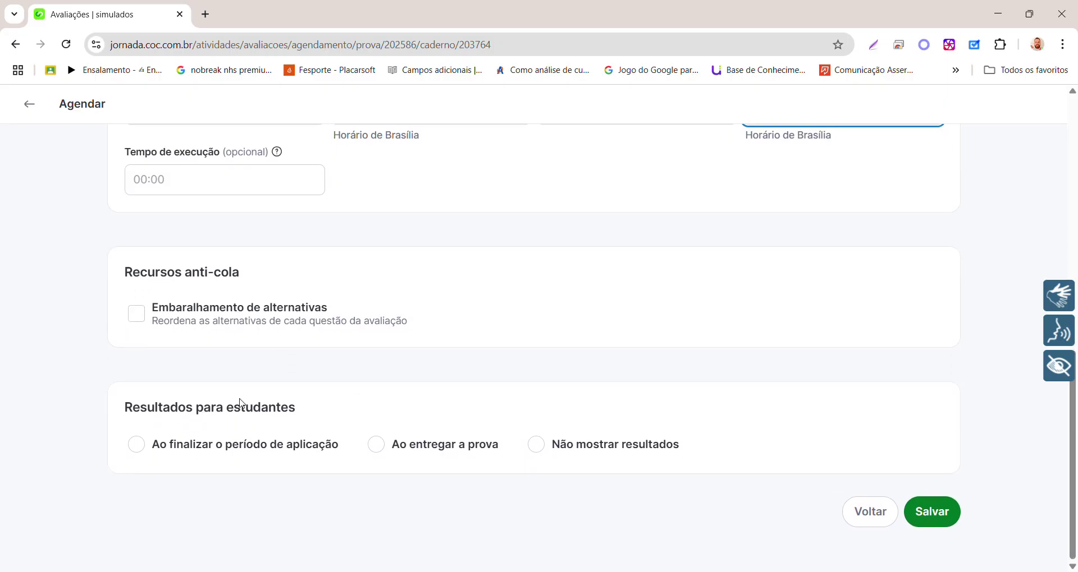
click(136, 445)
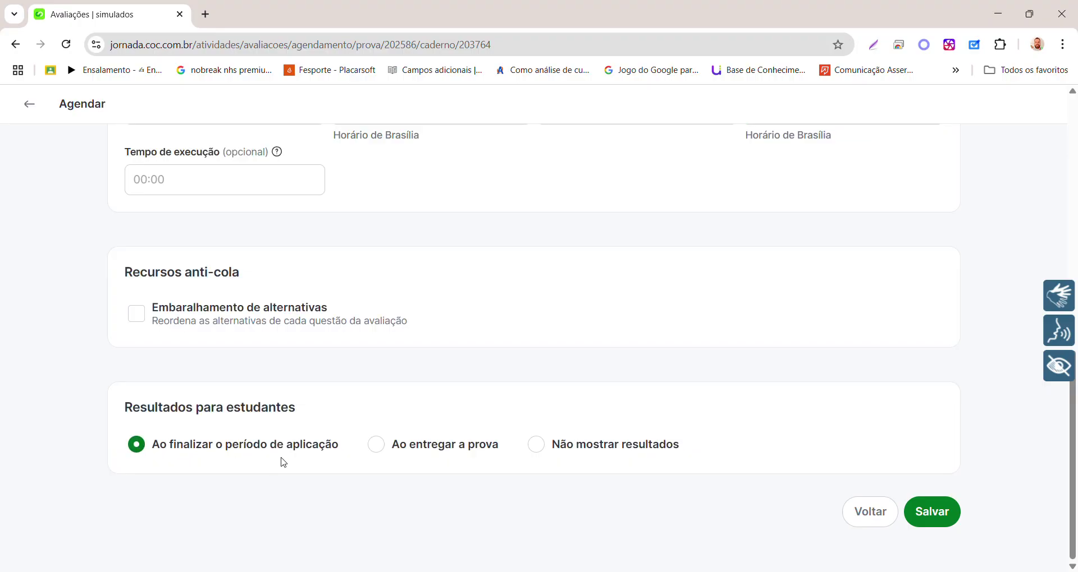
scroll(548, 431, up, 5)
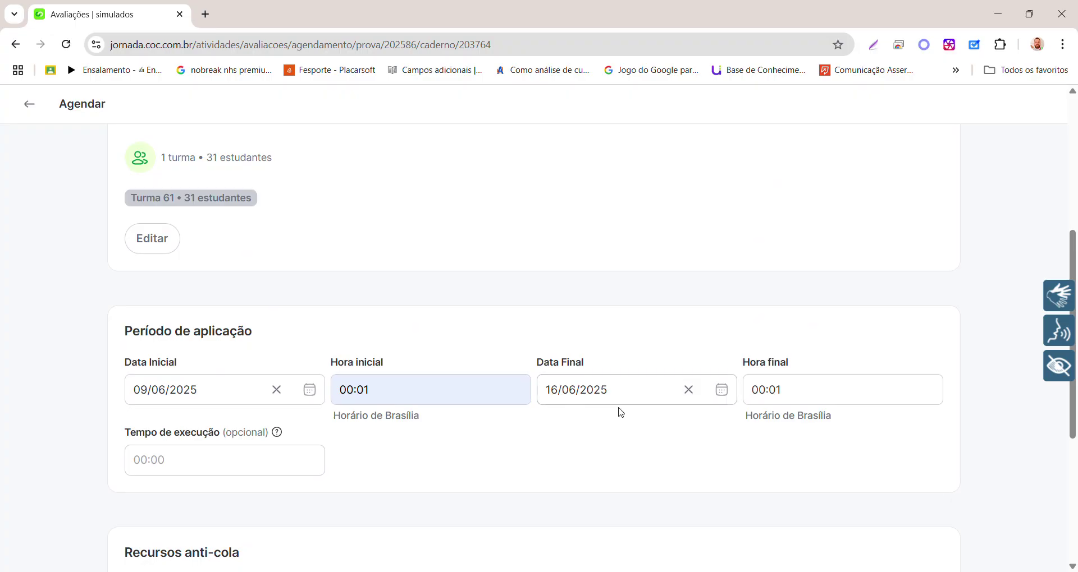
scroll(638, 416, down, 4)
scroll(641, 443, down, 2)
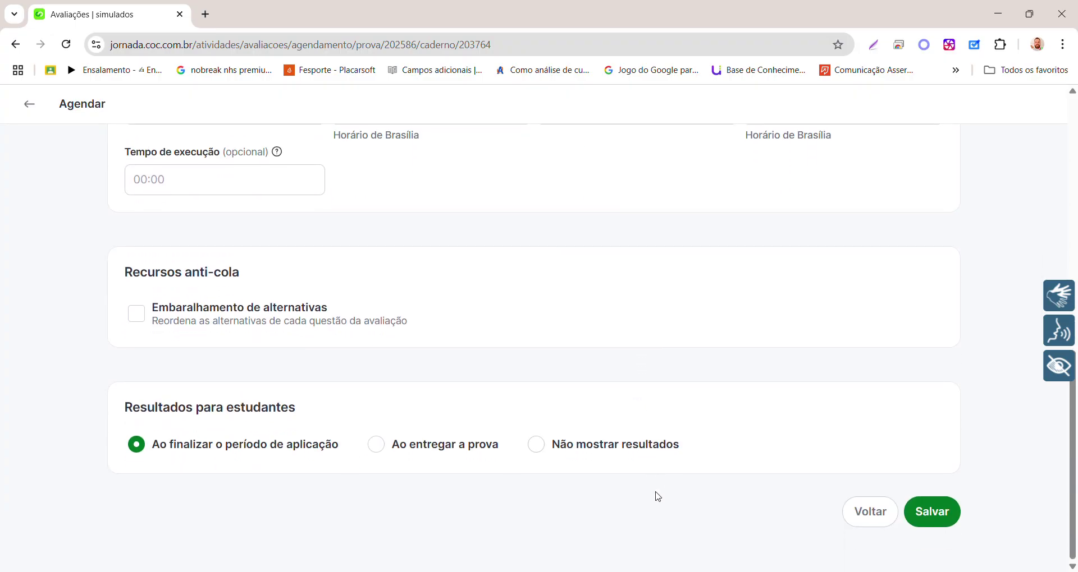
click(934, 519)
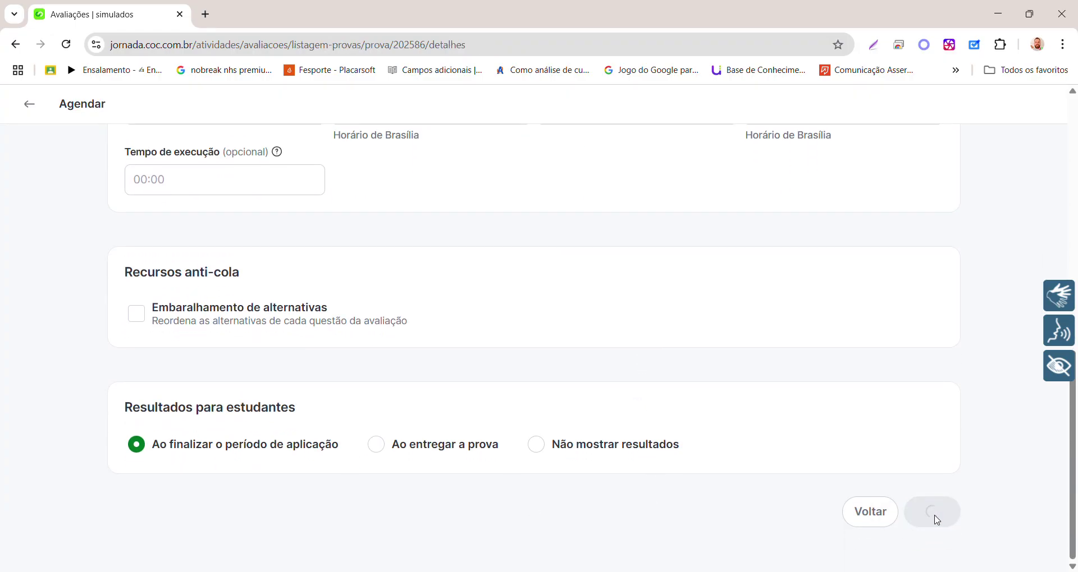
scroll(865, 467, down, 1)
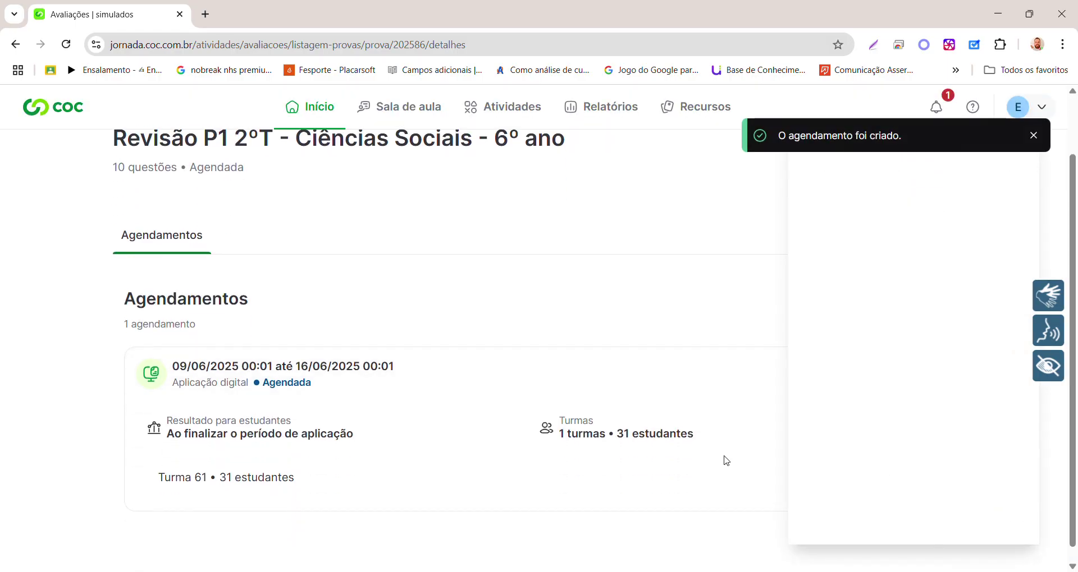